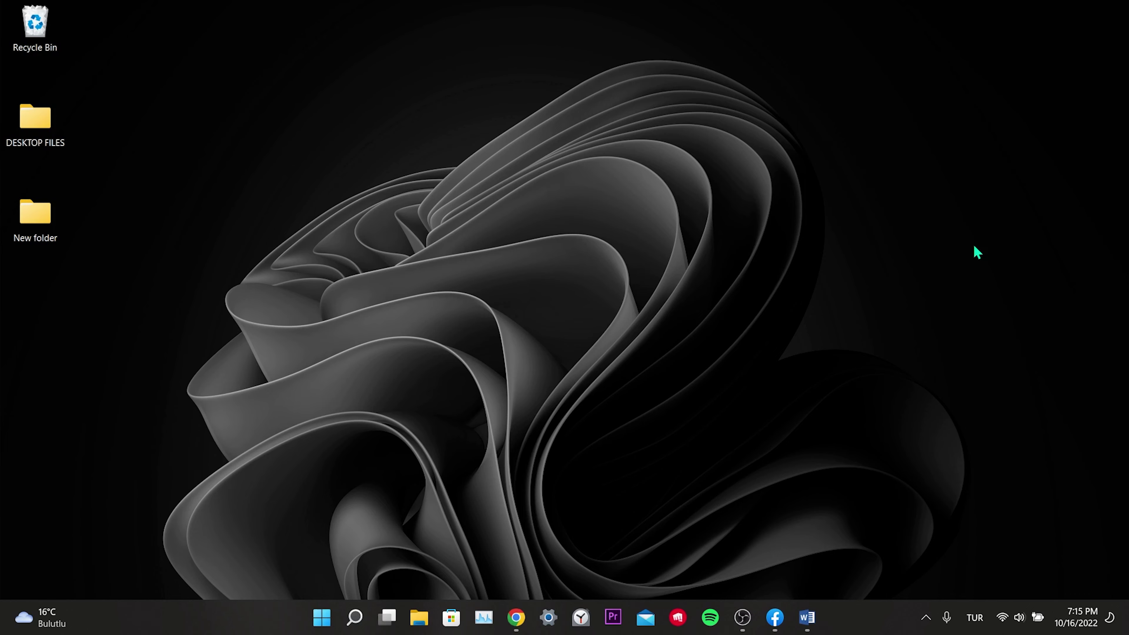
# Open Facebook in the Chrome browser and log out of the account
pyautogui.click(515, 617)
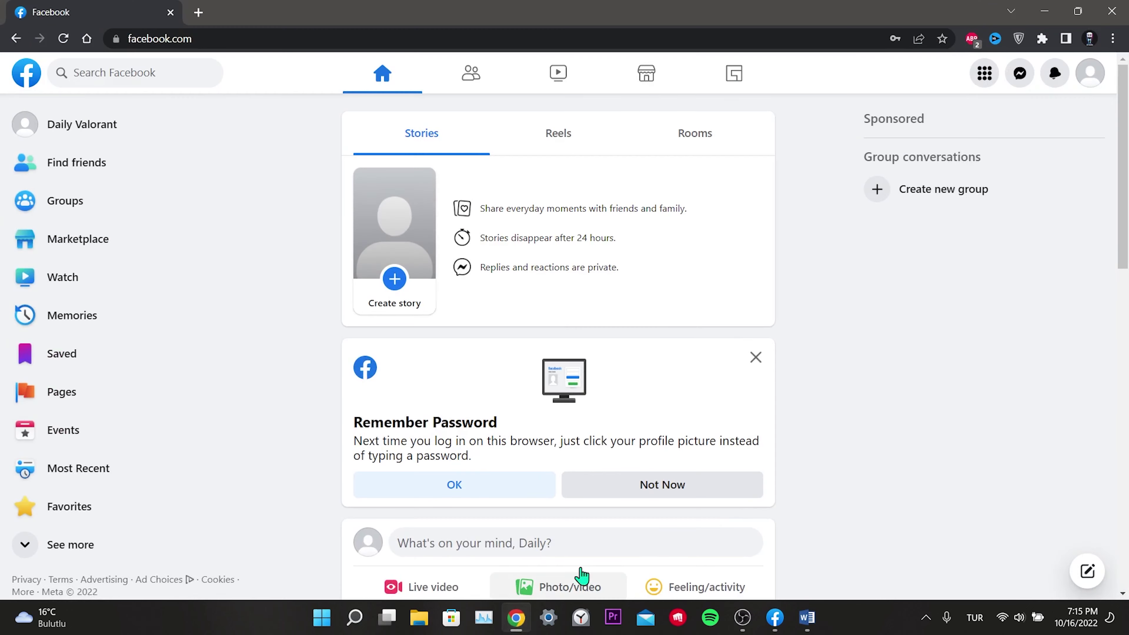
pyautogui.click(1089, 72)
pyautogui.click(915, 362)
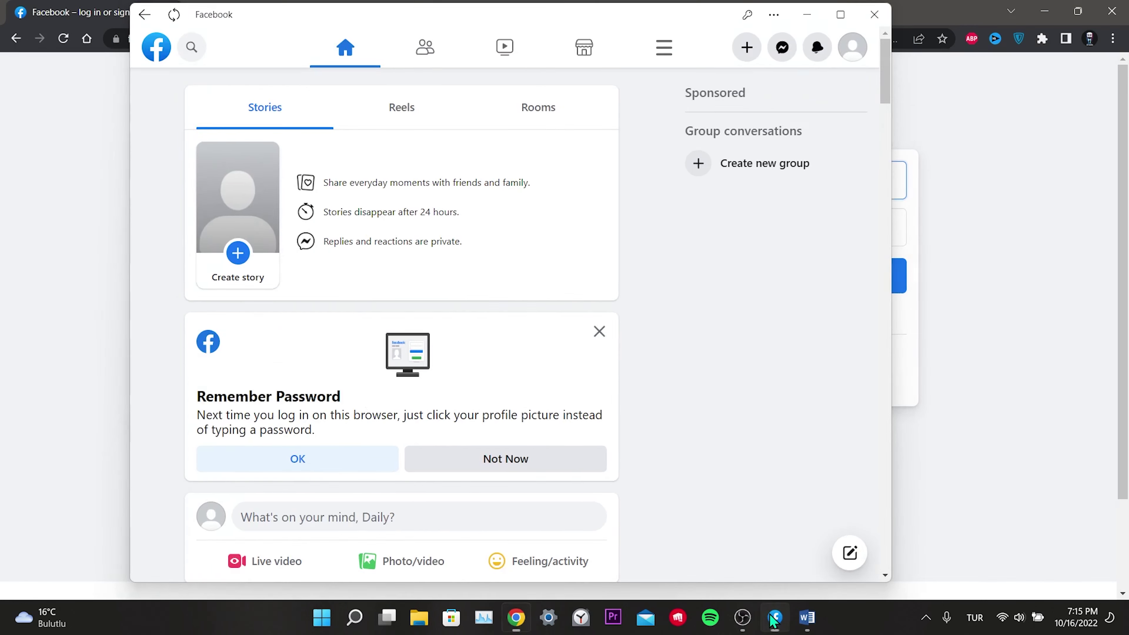
# Switch to the Facebook desktop app and log out of the account there as well
pyautogui.click(773, 618)
pyautogui.click(773, 619)
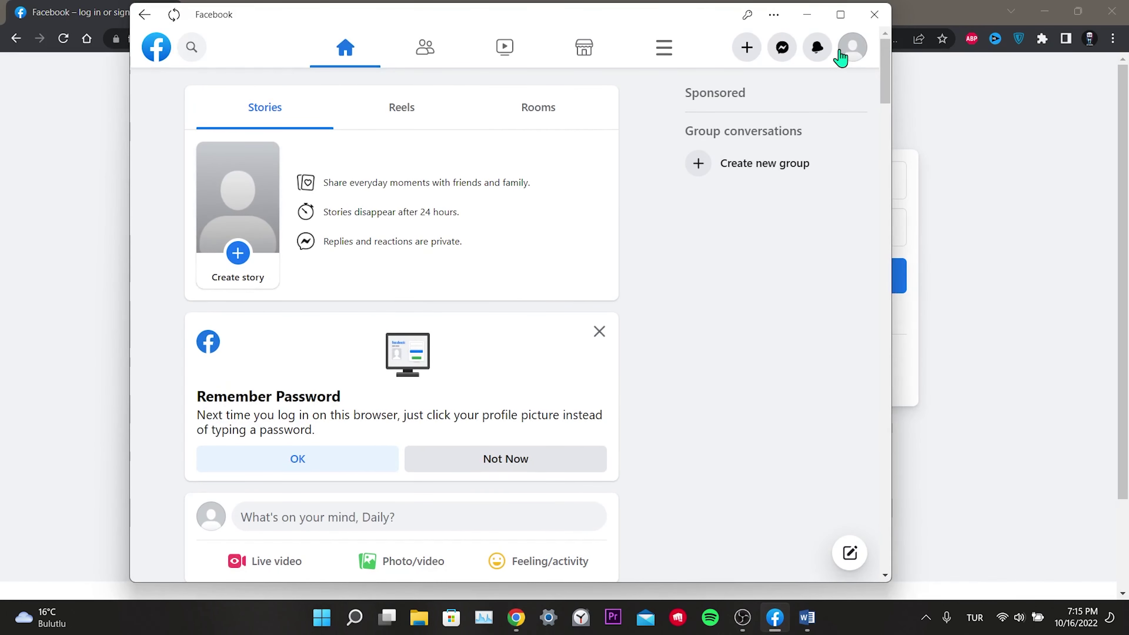
pyautogui.click(852, 49)
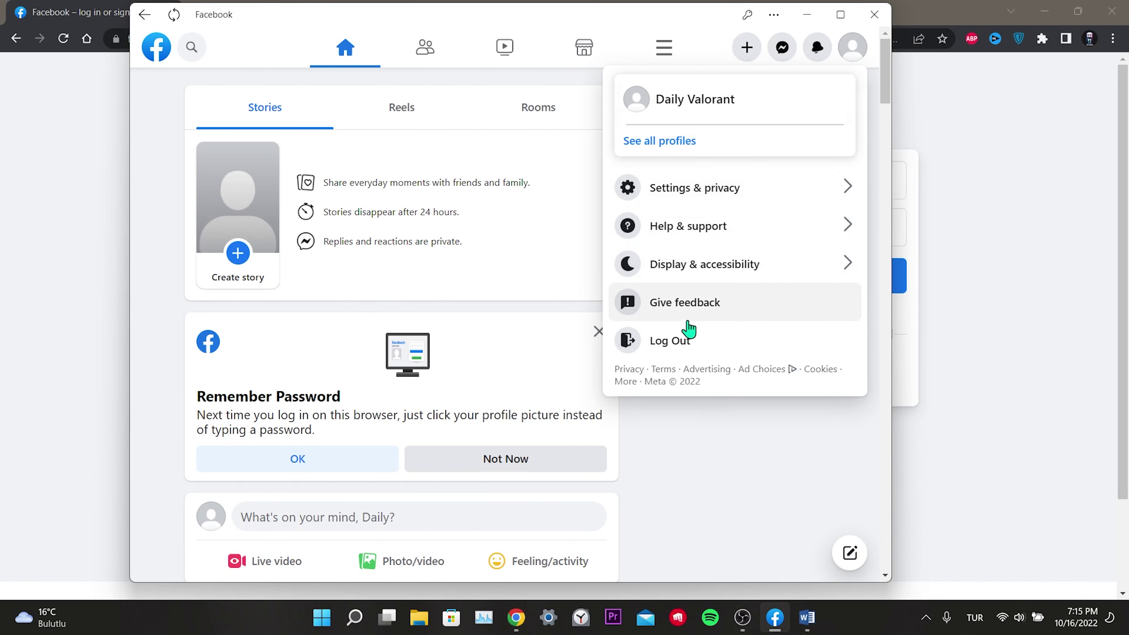
pyautogui.click(660, 342)
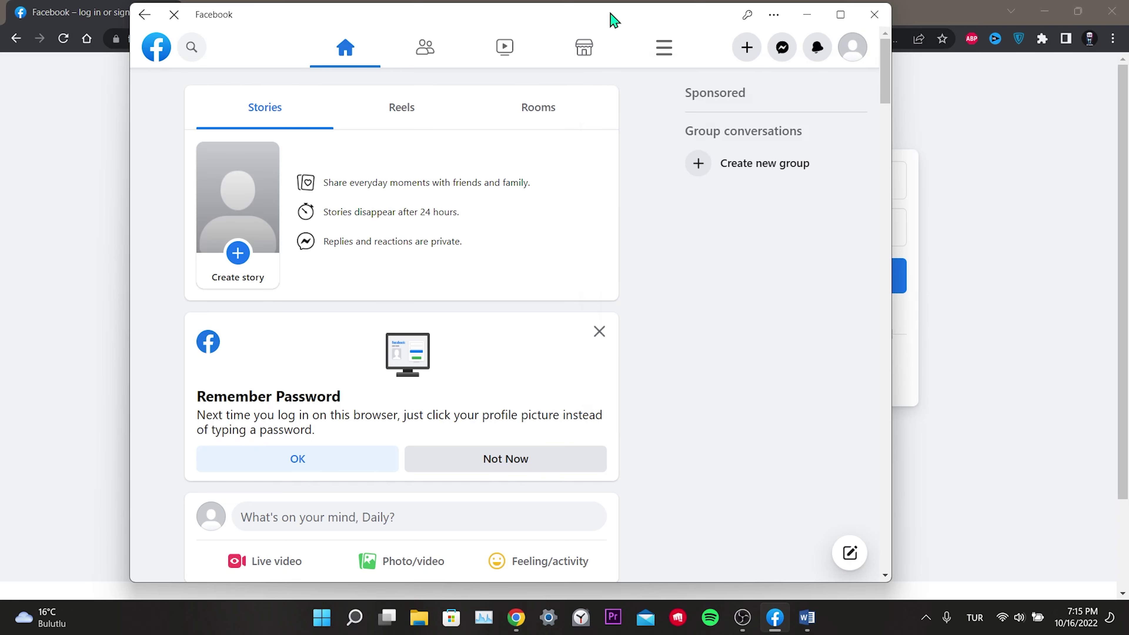
pyautogui.moveTo(612, 20); pyautogui.dragTo(727, 39)
pyautogui.doubleClick(740, 12)
# Log back in to Facebook with the saved profile in the browser and check the account in the desktop app
pyautogui.click(182, 245)
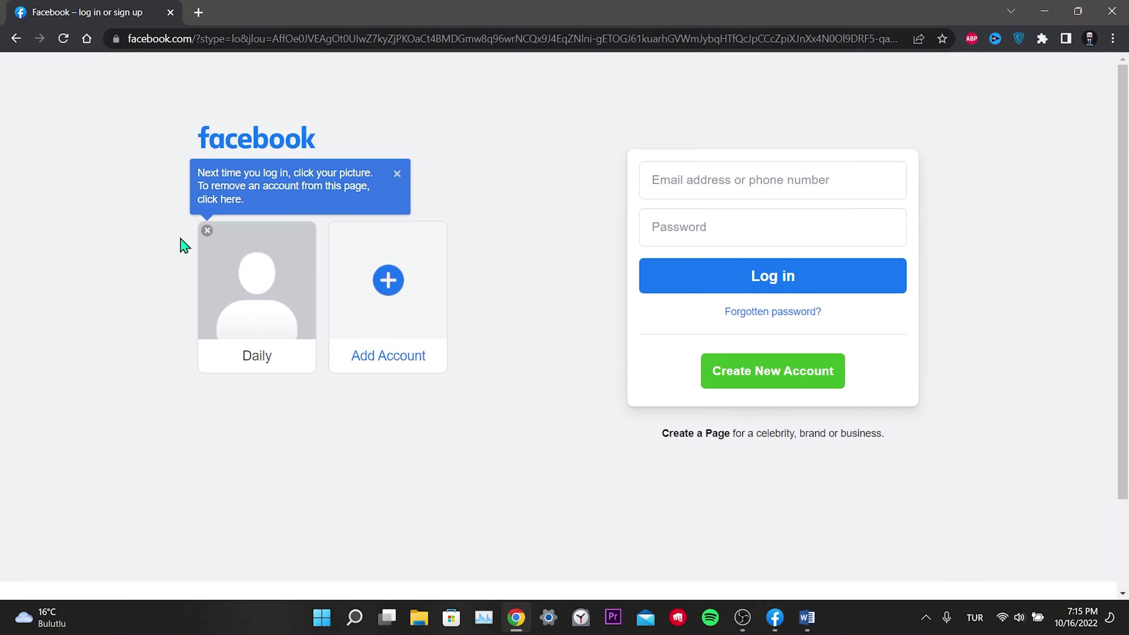
pyautogui.click(268, 299)
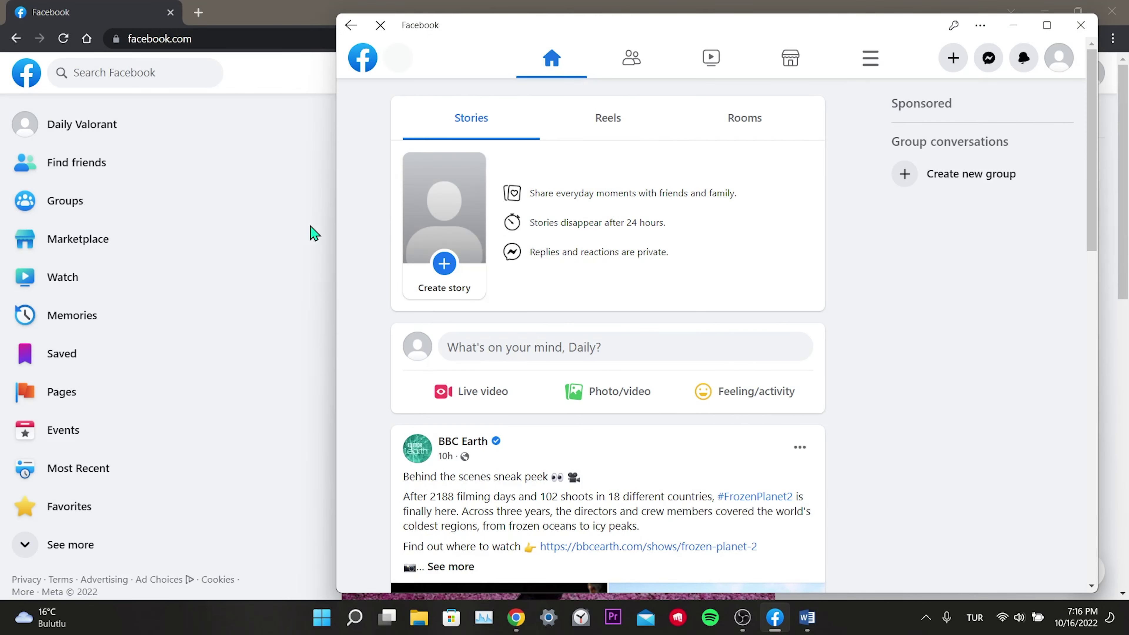
pyautogui.click(275, 209)
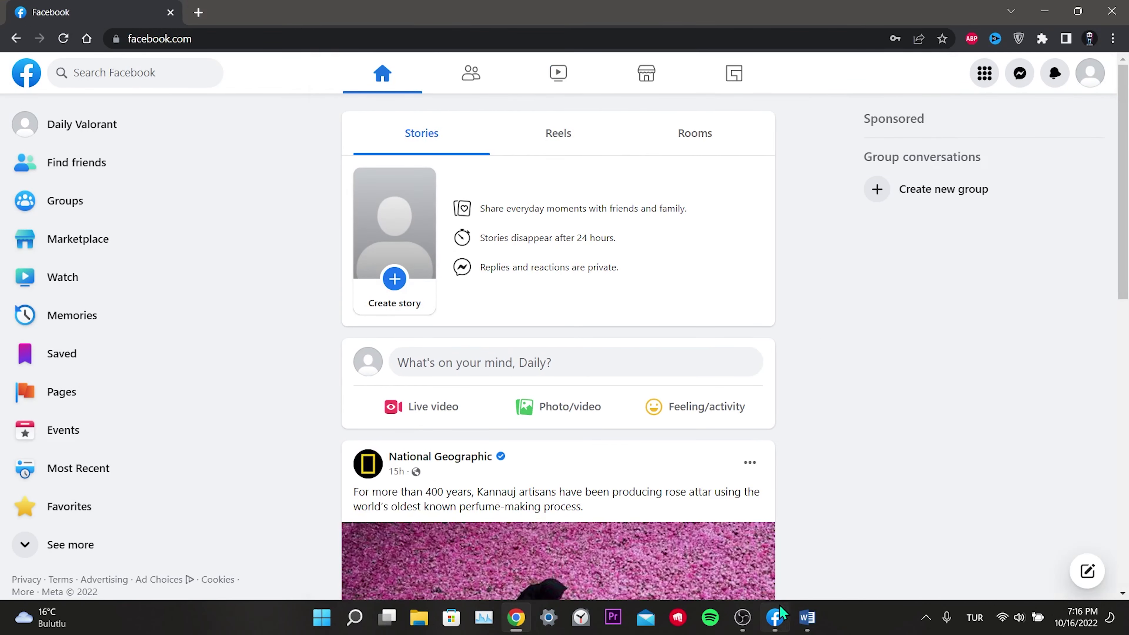
pyautogui.click(775, 619)
pyautogui.click(776, 619)
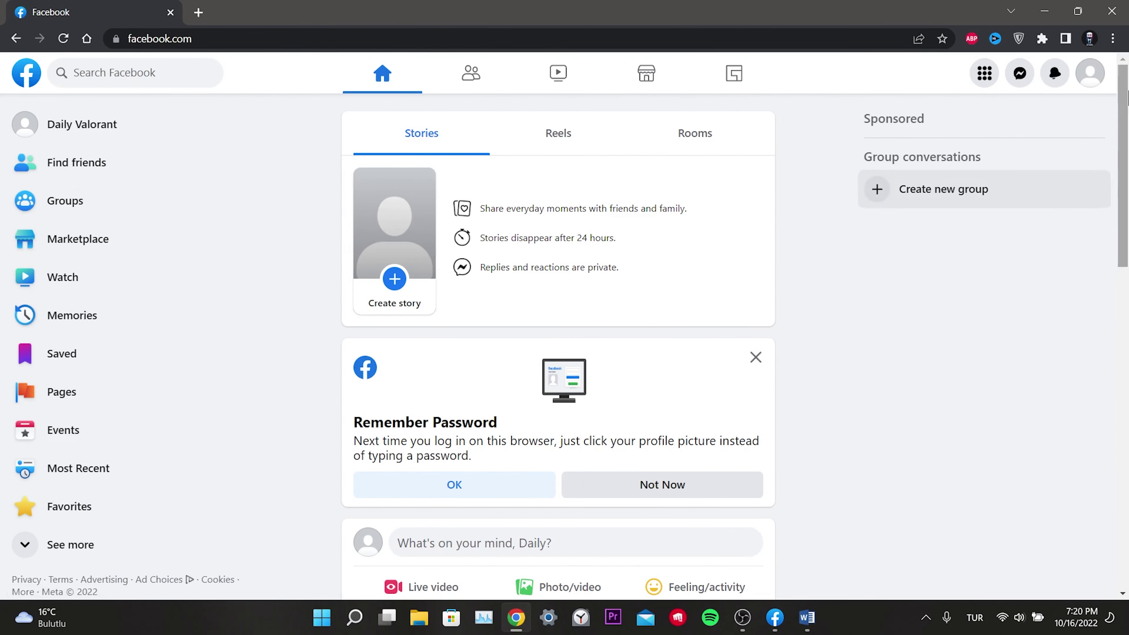
# Open the notification settings of the Facebook account
pyautogui.click(1090, 73)
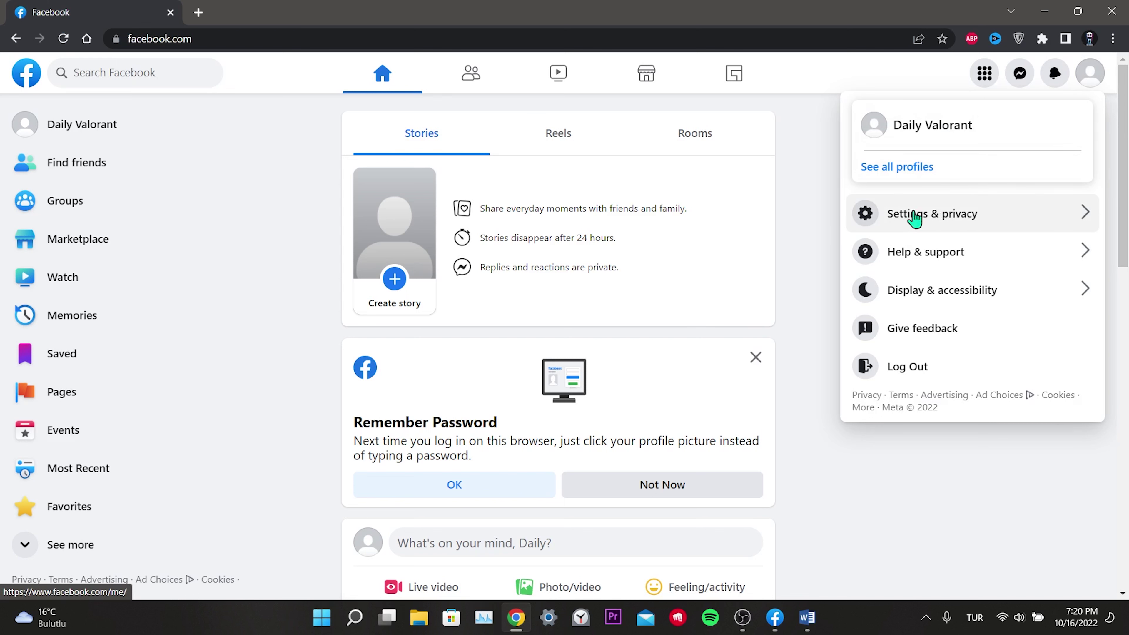
pyautogui.click(947, 216)
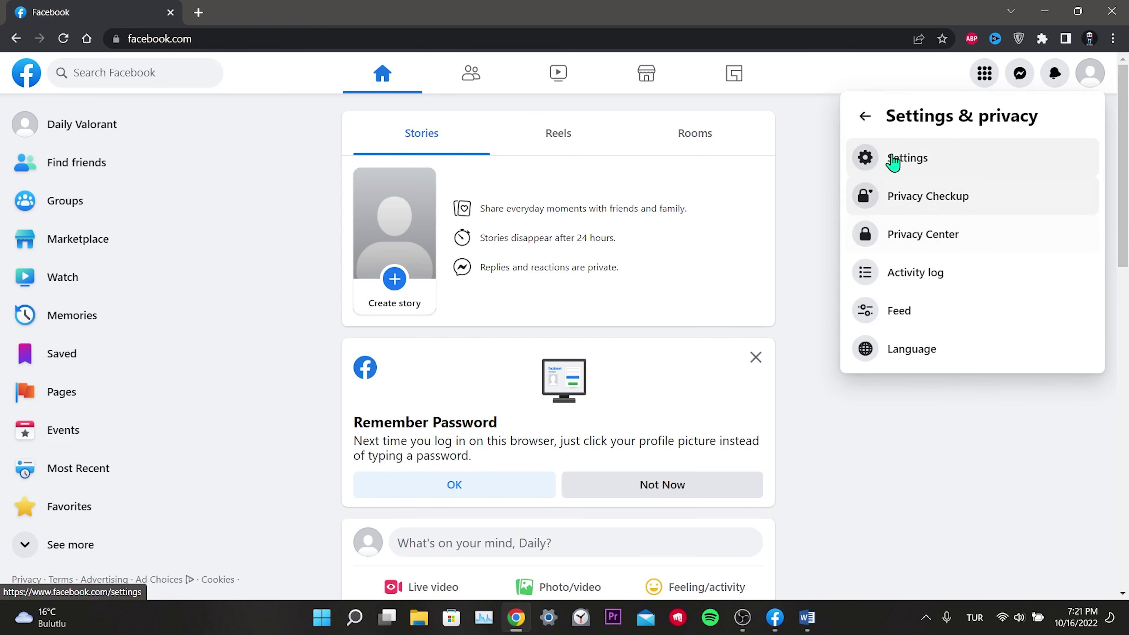
pyautogui.click(905, 164)
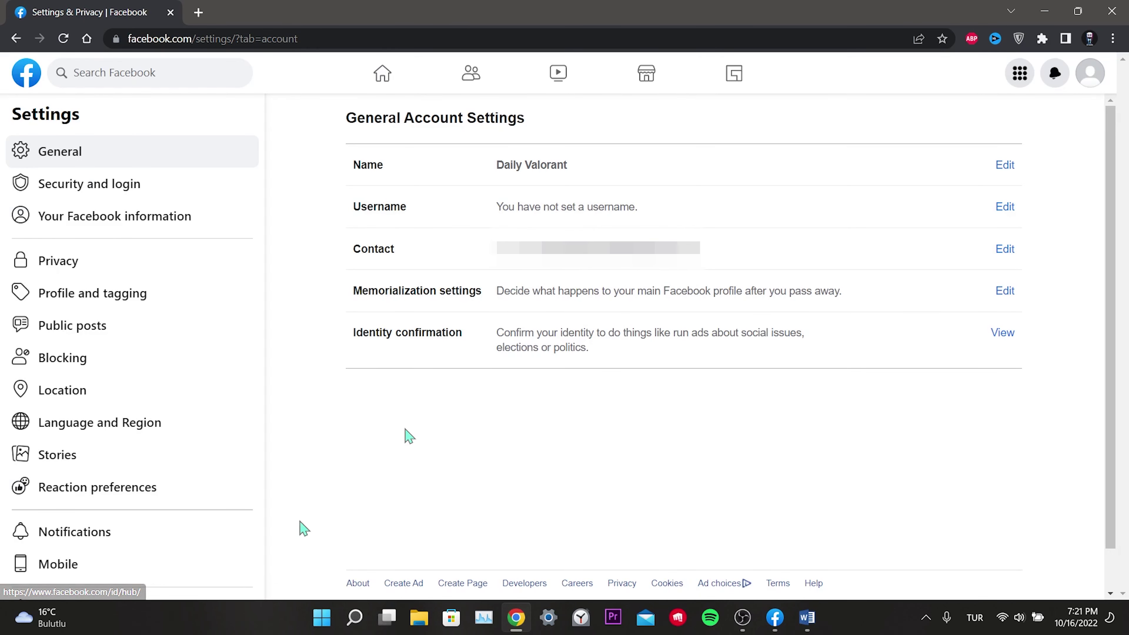
pyautogui.click(87, 543)
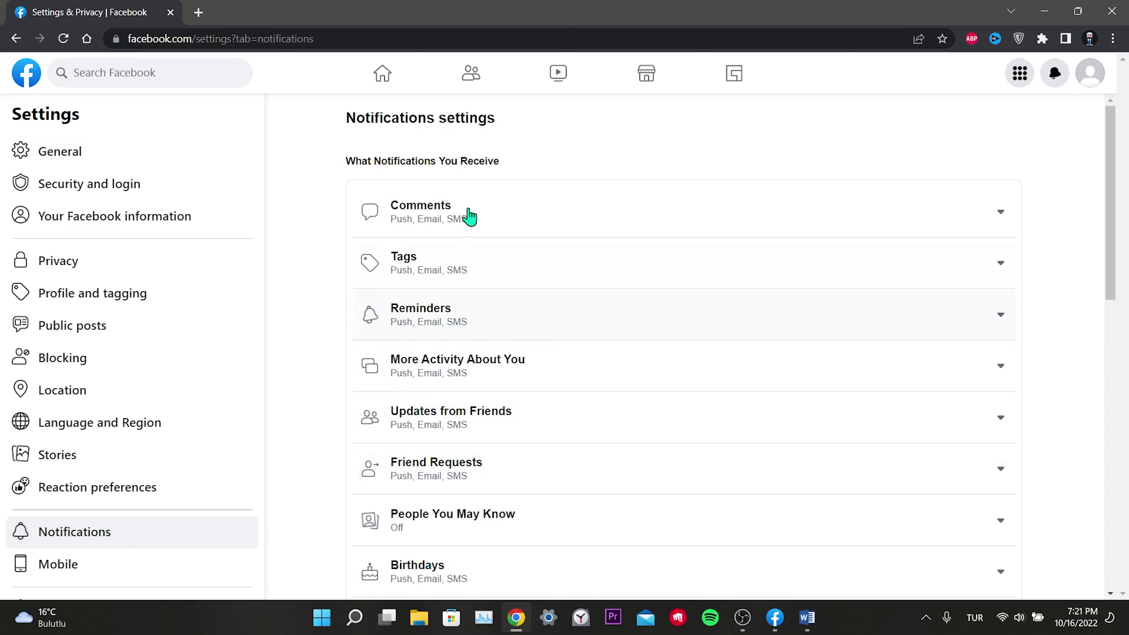
# Review the notification options for Comments, Tags, Reminders and More Activity About You
pyautogui.click(470, 217)
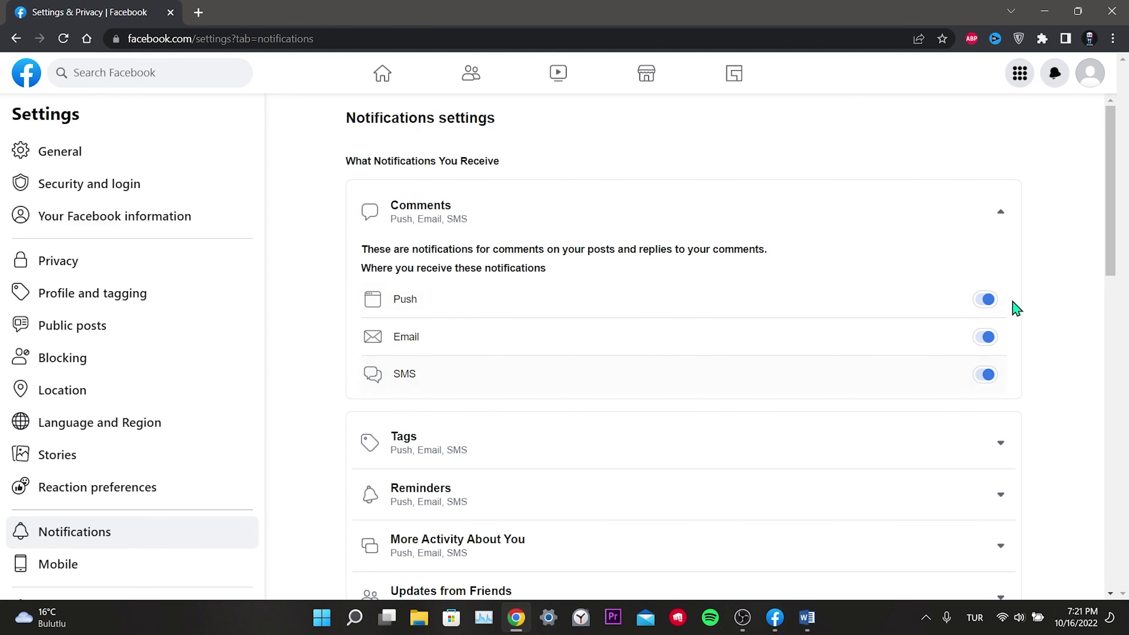
pyautogui.click(1001, 210)
pyautogui.click(989, 288)
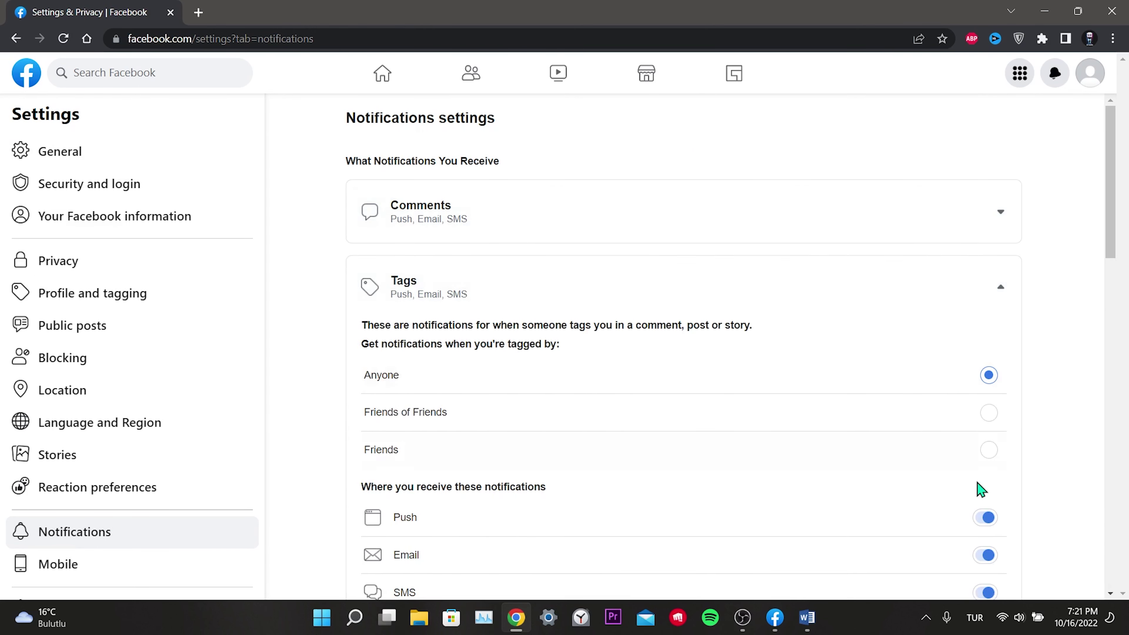
pyautogui.click(988, 307)
pyautogui.click(1000, 310)
pyautogui.click(995, 300)
pyautogui.scroll(-2, 999, 313)
pyautogui.scroll(2, 991, 289)
pyautogui.click(983, 267)
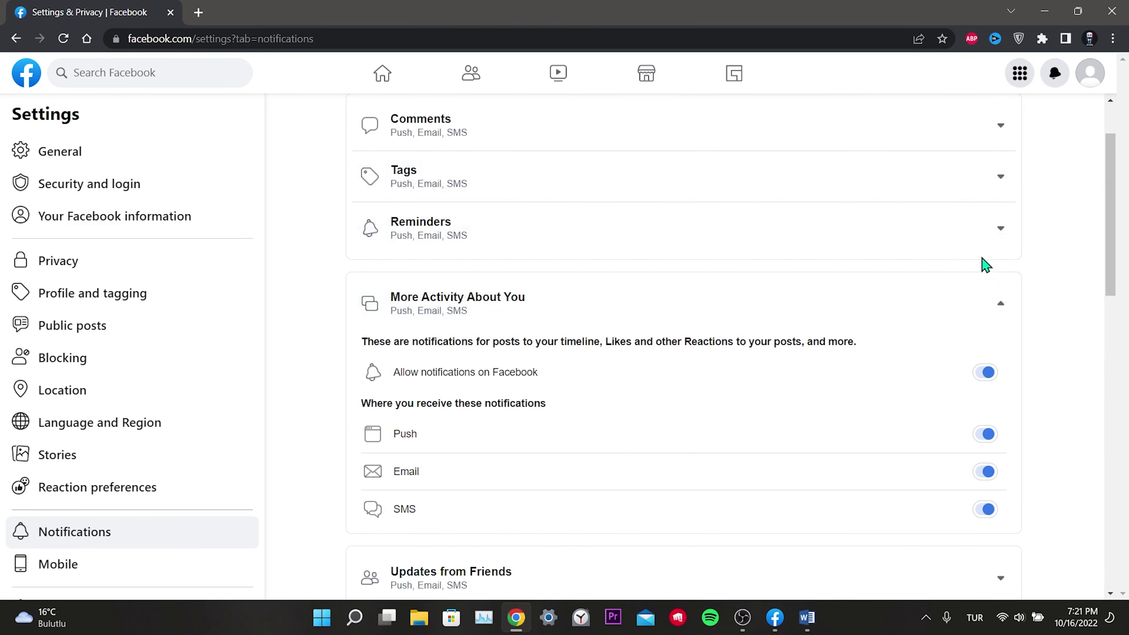
pyautogui.click(981, 262)
# Allow Facebook notifications for People You May Know suggestions and collapse that category
pyautogui.scroll(-4, 980, 257)
pyautogui.click(512, 297)
pyautogui.click(985, 373)
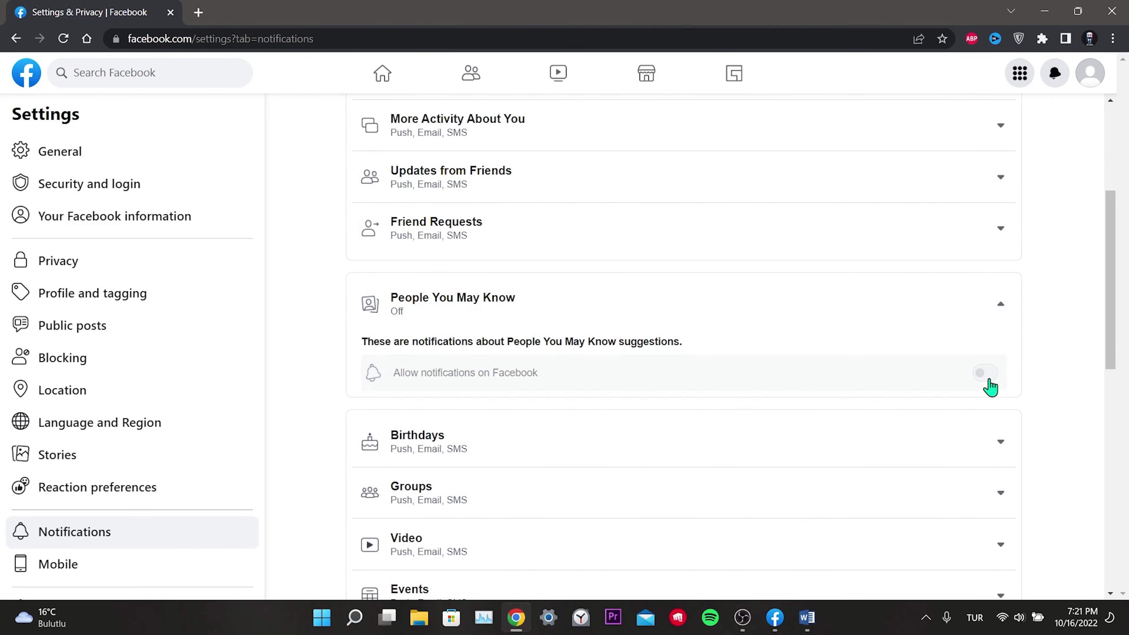
pyautogui.click(1001, 305)
# Look through the remaining notification categories and allow notifications for facebook.com in the browser's site permissions
pyautogui.scroll(-4, 684, 401)
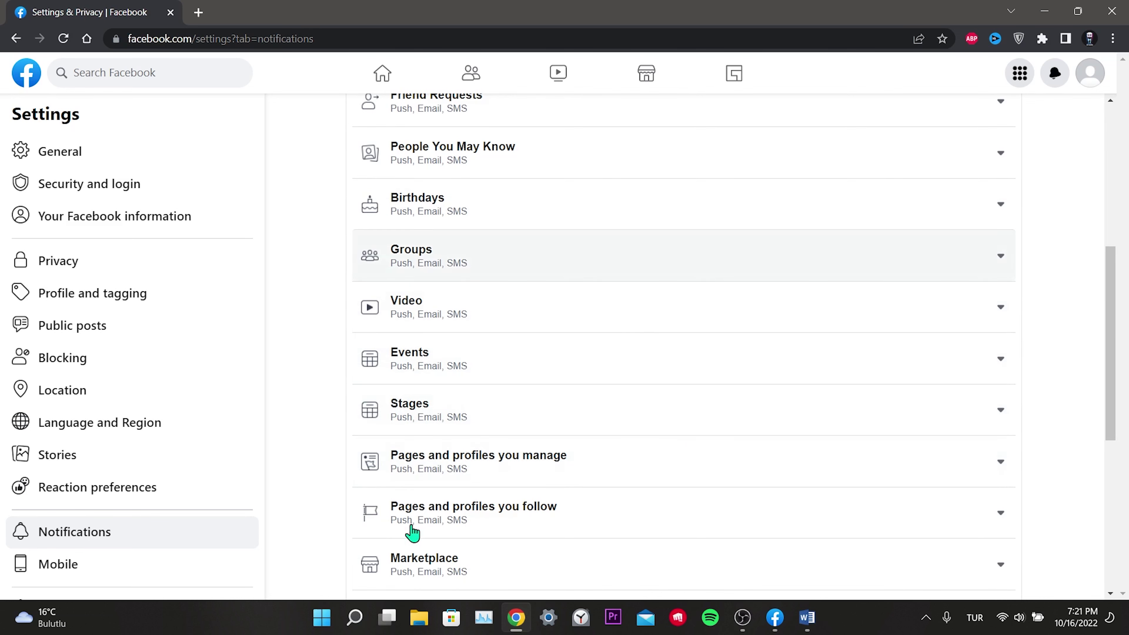
pyautogui.scroll(-4, 511, 282)
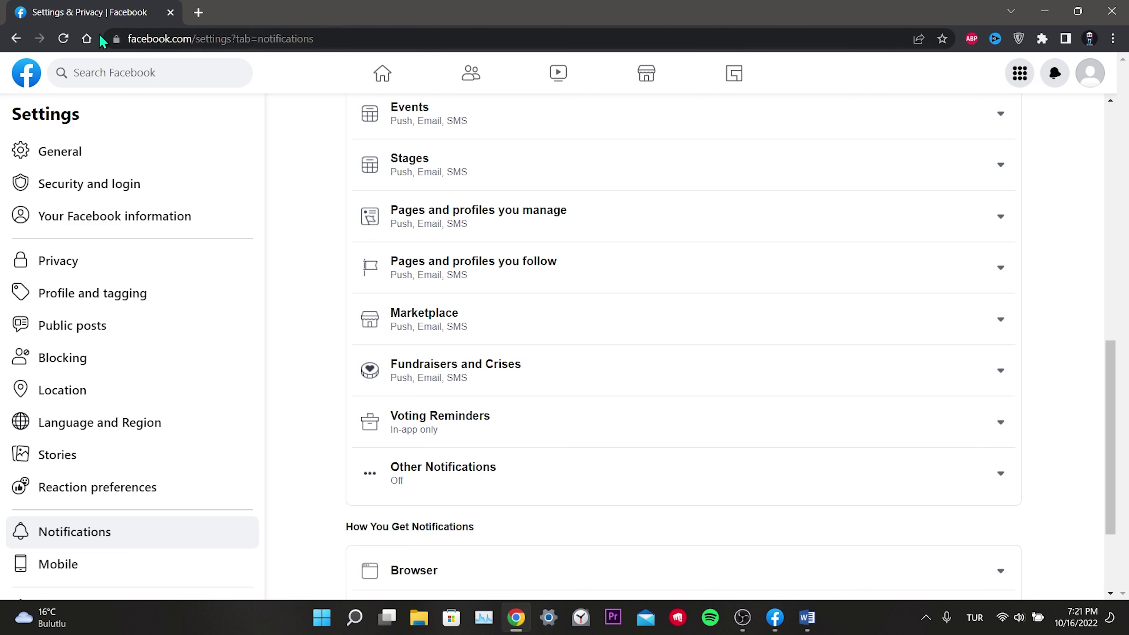
pyautogui.click(115, 39)
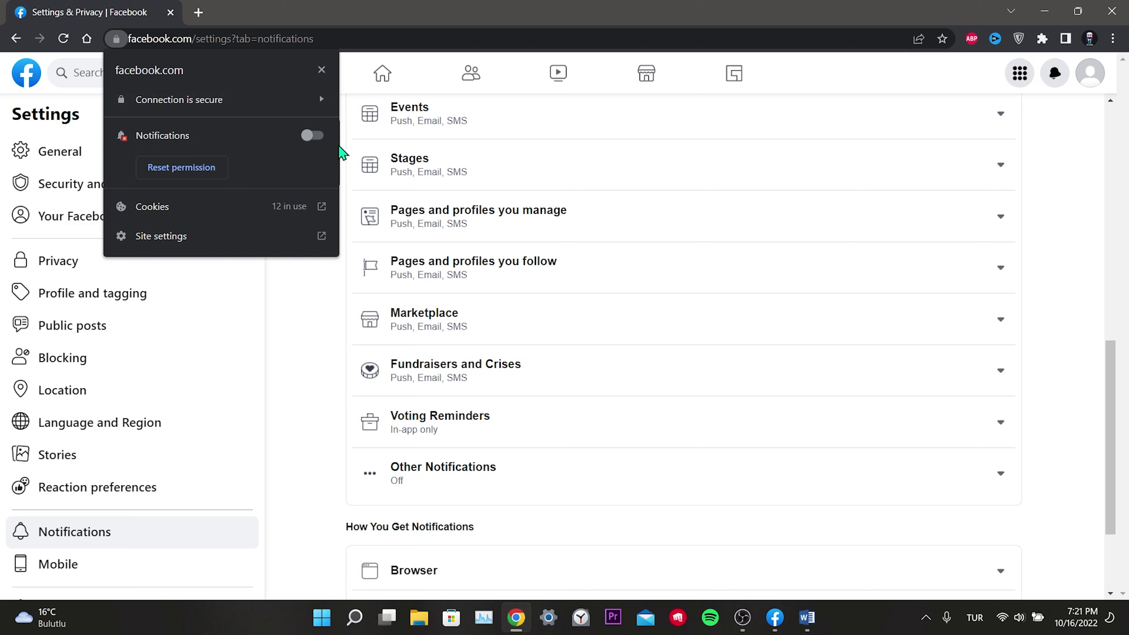
pyautogui.click(312, 136)
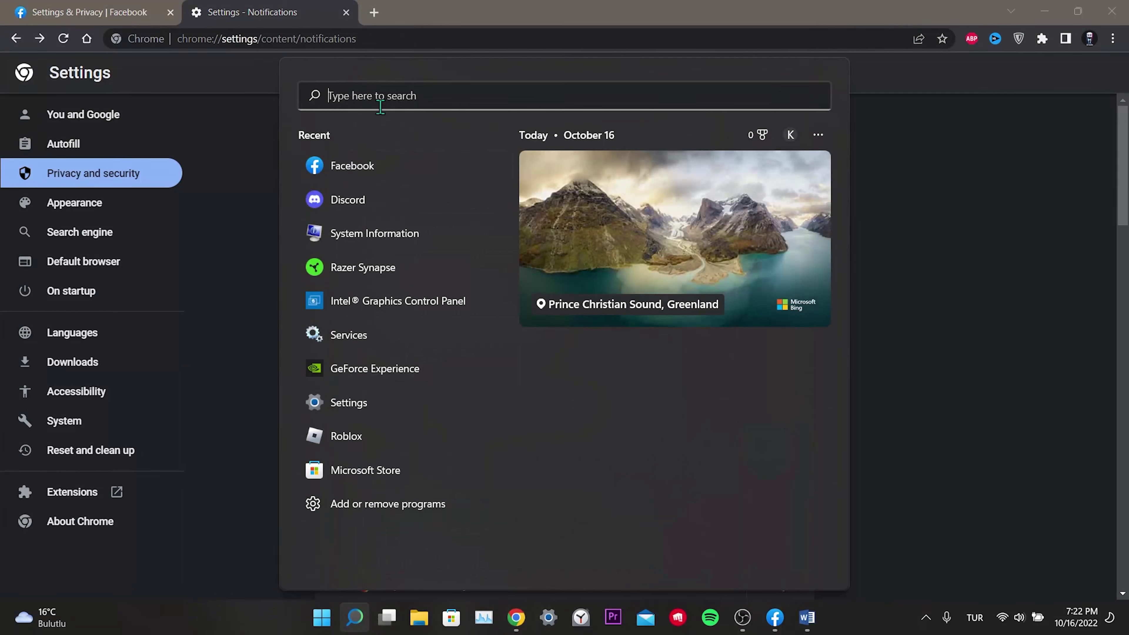
# Find the Windows "Notifications & actions settings" through system search and turn on notifications from apps and other senders
pyautogui.write('notifications & actions settings')
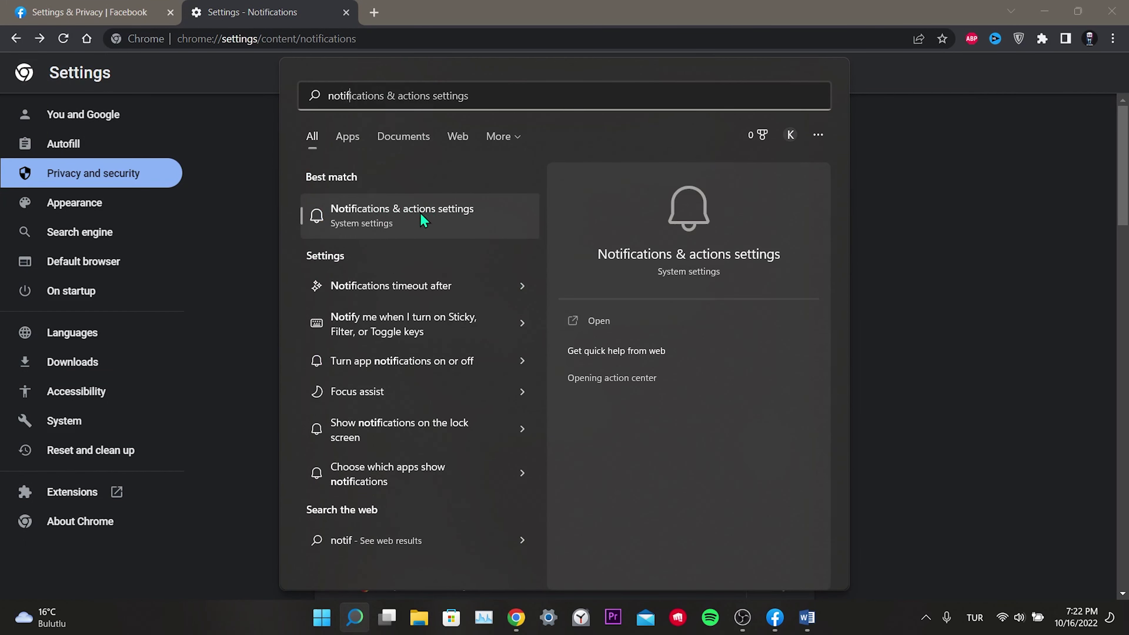
pyautogui.click(407, 216)
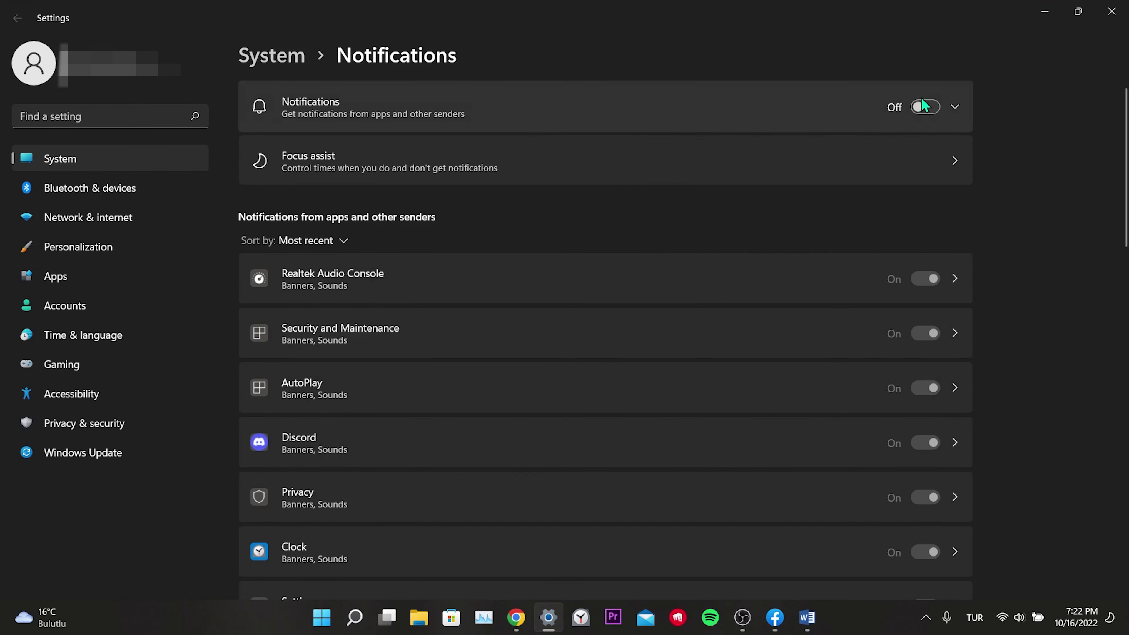
pyautogui.click(923, 102)
# Turn on Windows notifications for Google Chrome and close the Windows Settings
pyautogui.scroll(-6, 1048, 252)
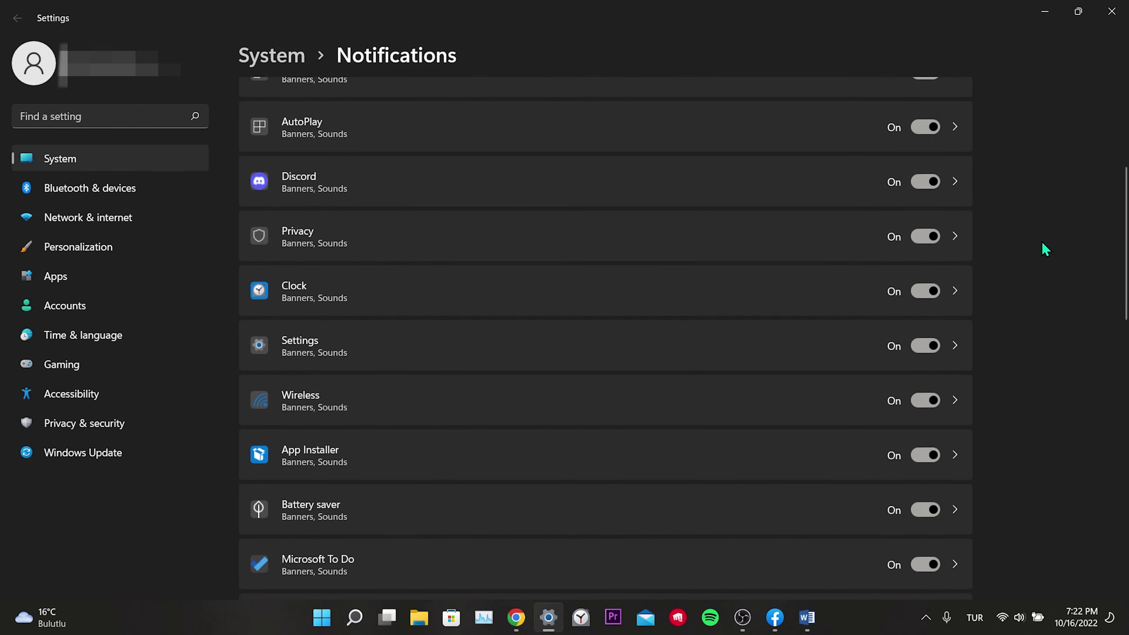
pyautogui.scroll(-4, 635, 192)
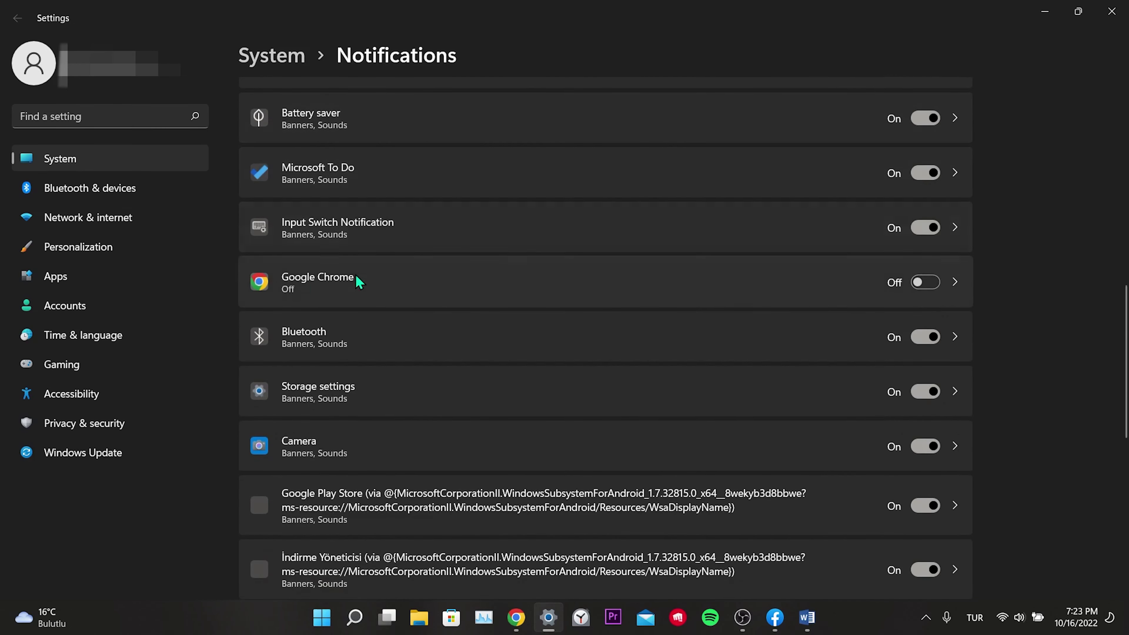
pyautogui.click(929, 286)
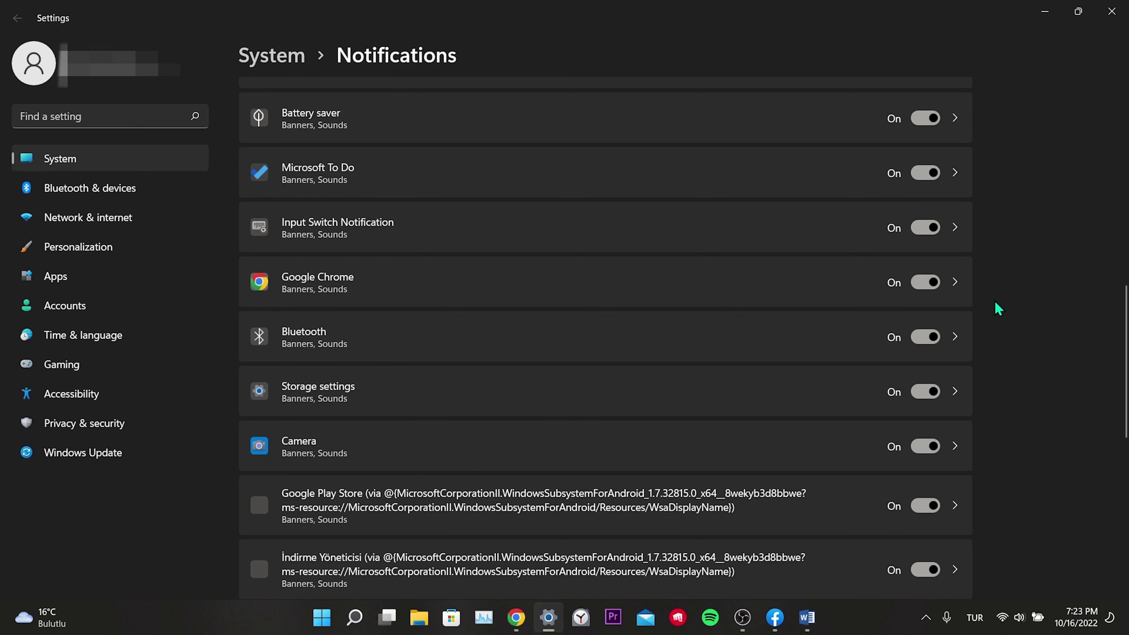
pyautogui.hotkey('alt', 'F4')
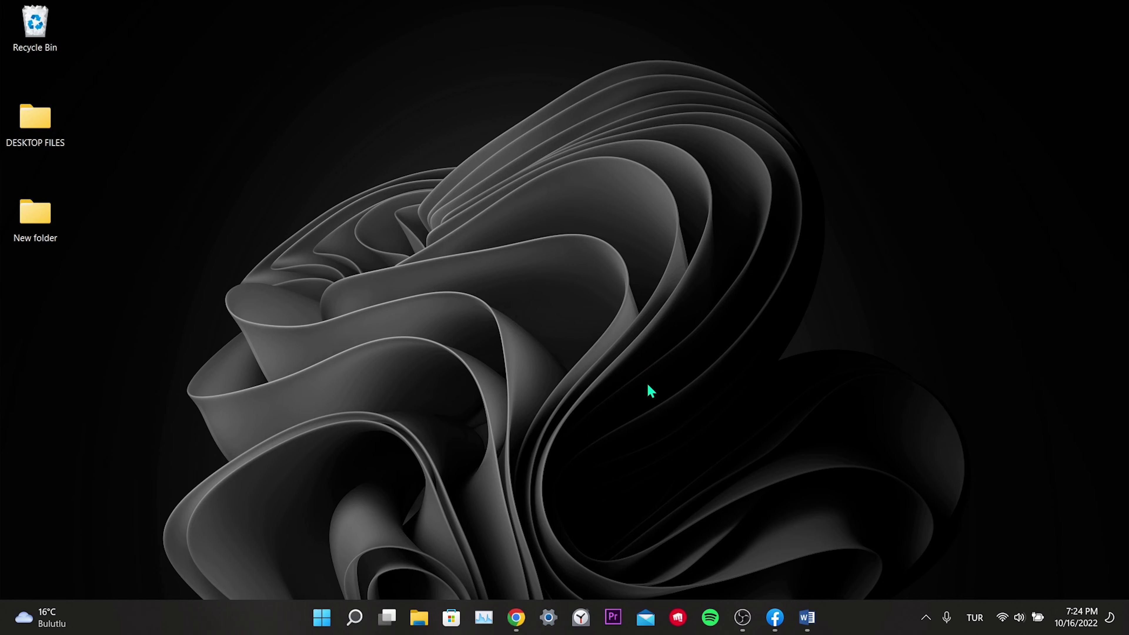
# Switch to Chrome and clear cookies, other site data, and cached images and files for all time in its privacy settings
pyautogui.click(516, 618)
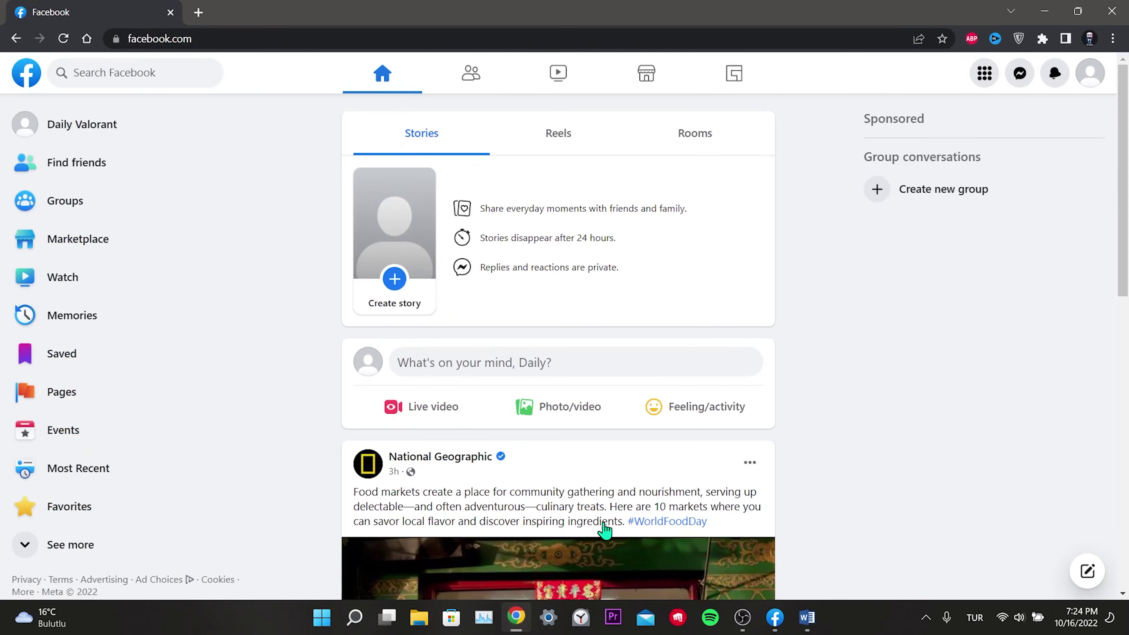
pyautogui.click(1111, 39)
pyautogui.press('Escape')
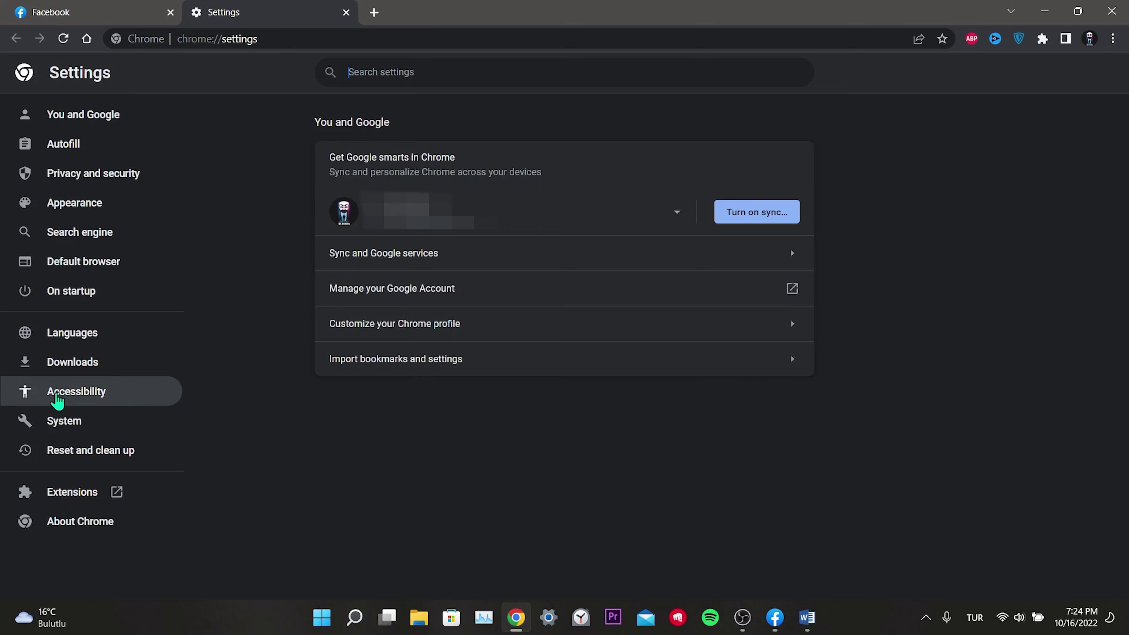
pyautogui.click(82, 183)
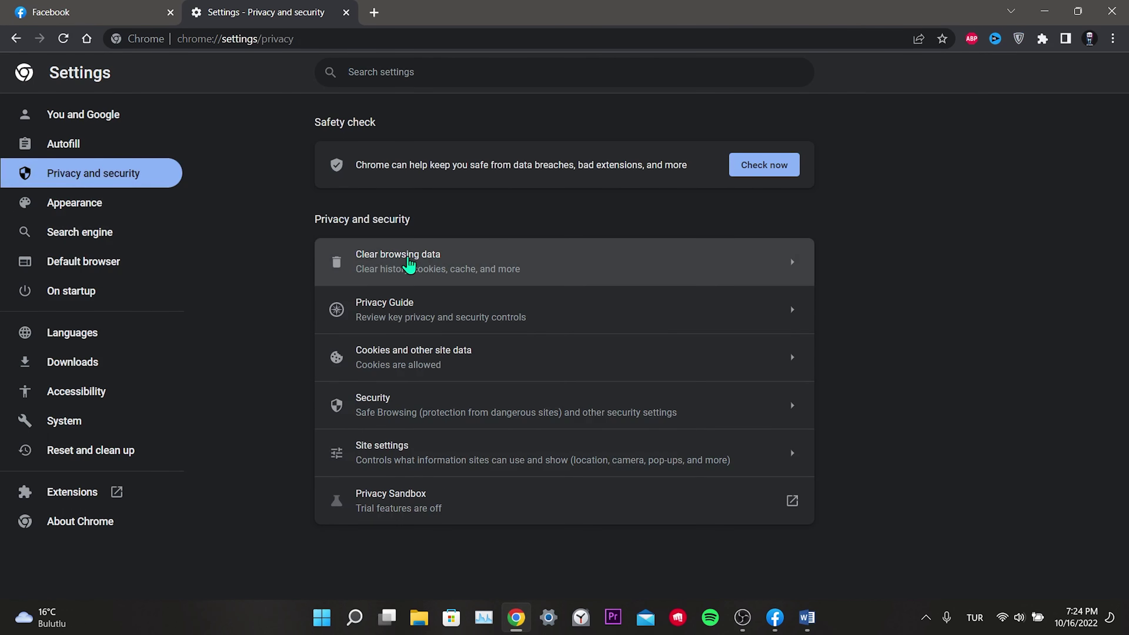
pyautogui.click(409, 265)
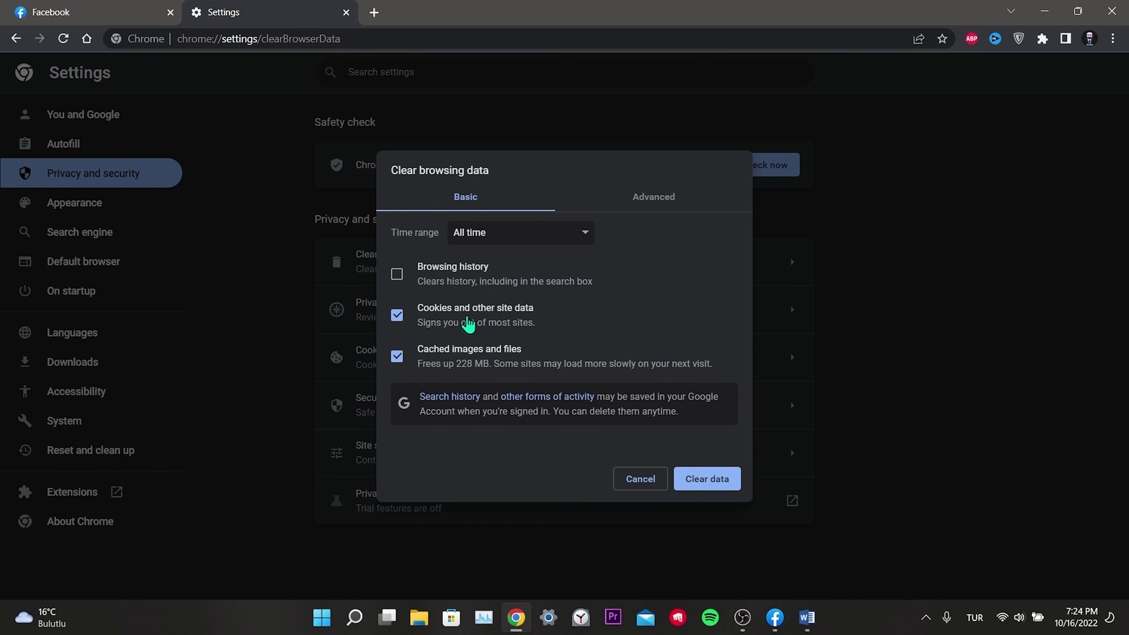
pyautogui.click(709, 480)
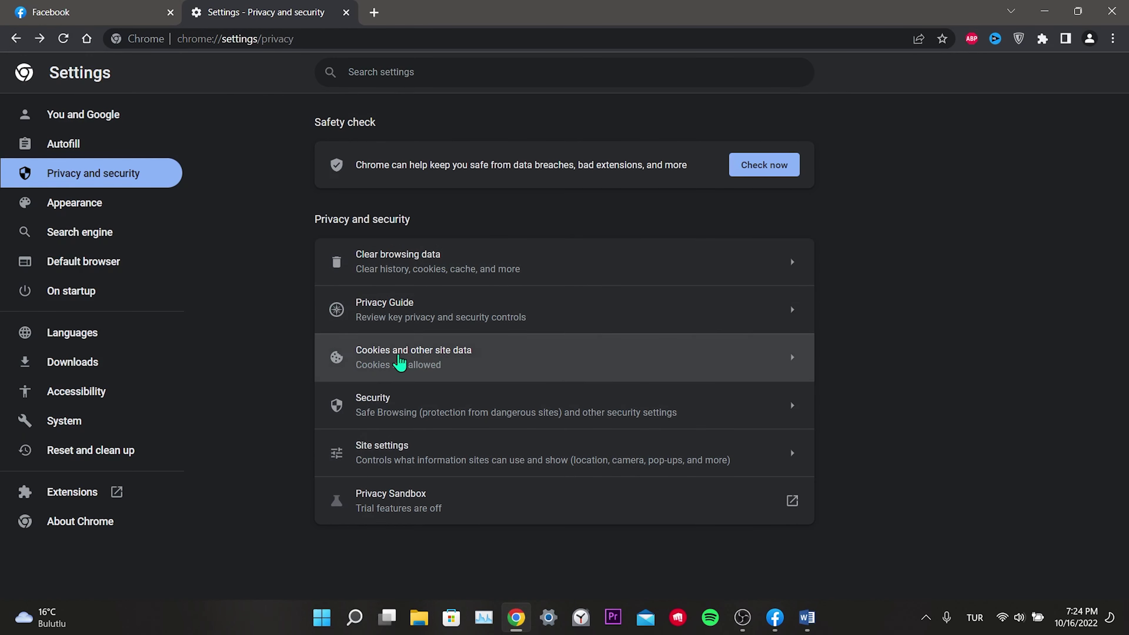
pyautogui.click(399, 362)
pyautogui.scroll(-5, 970, 373)
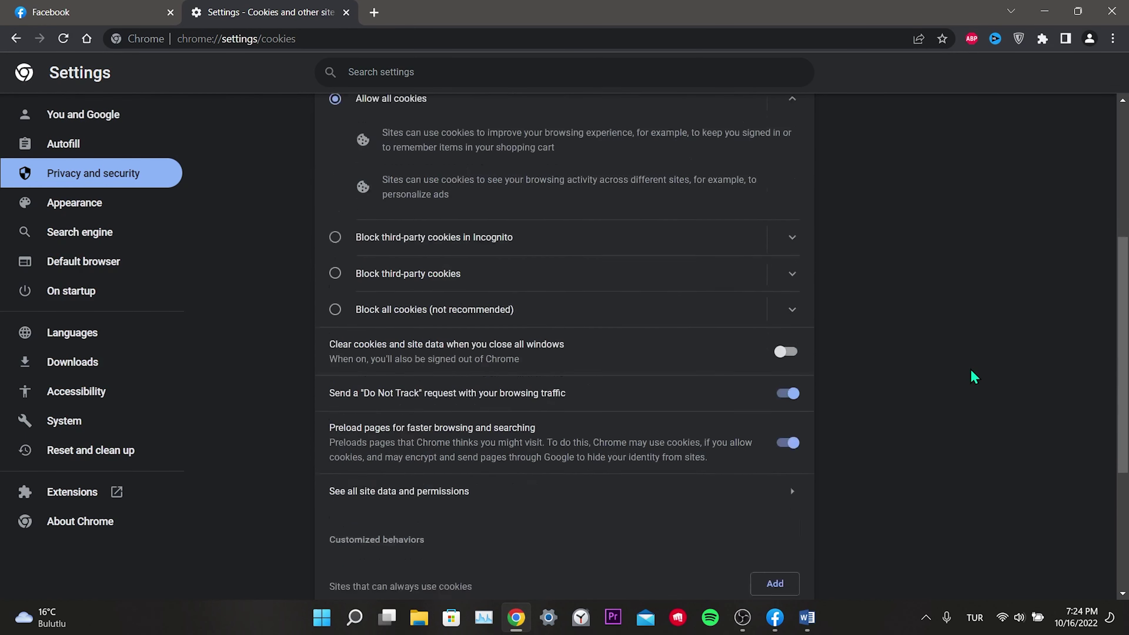
pyautogui.scroll(-2, 956, 383)
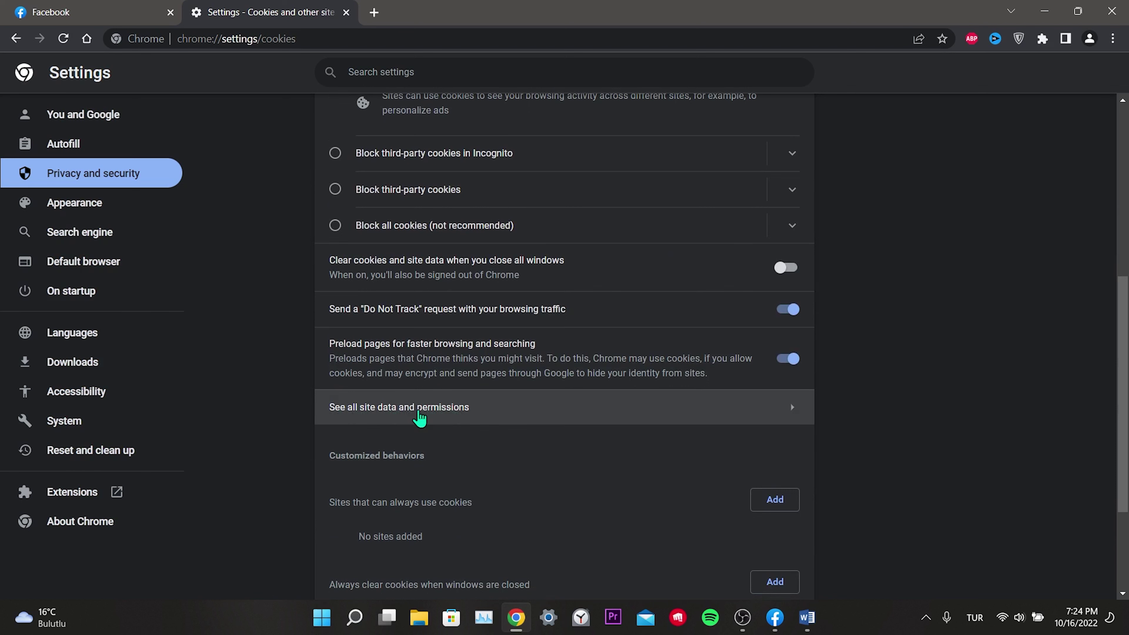
pyautogui.click(427, 417)
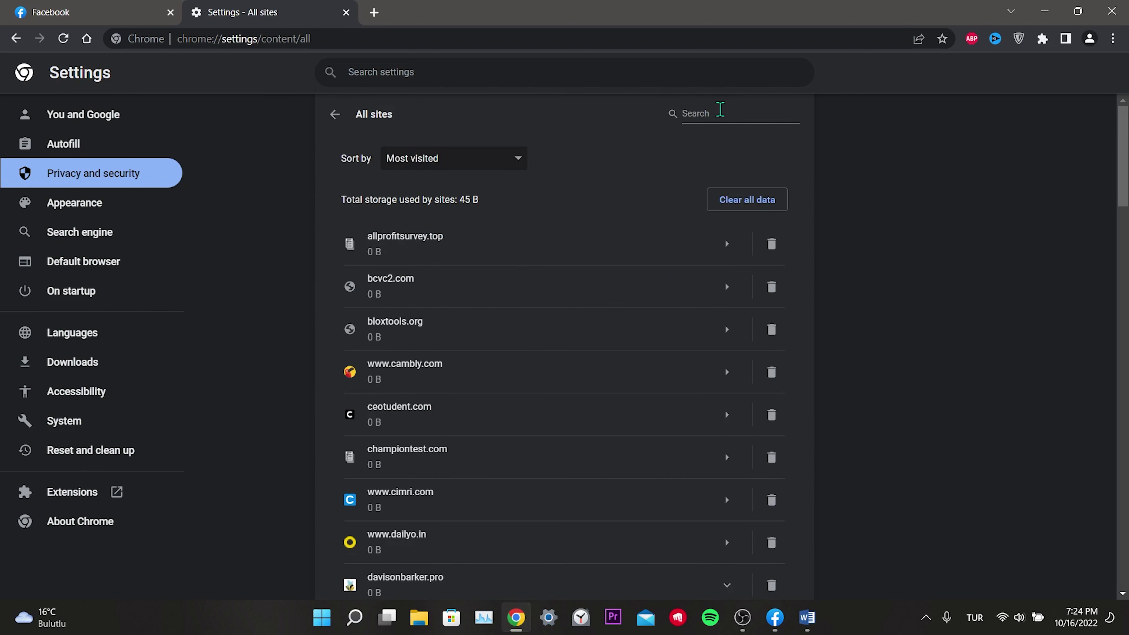
pyautogui.click(720, 111)
pyautogui.write('face')
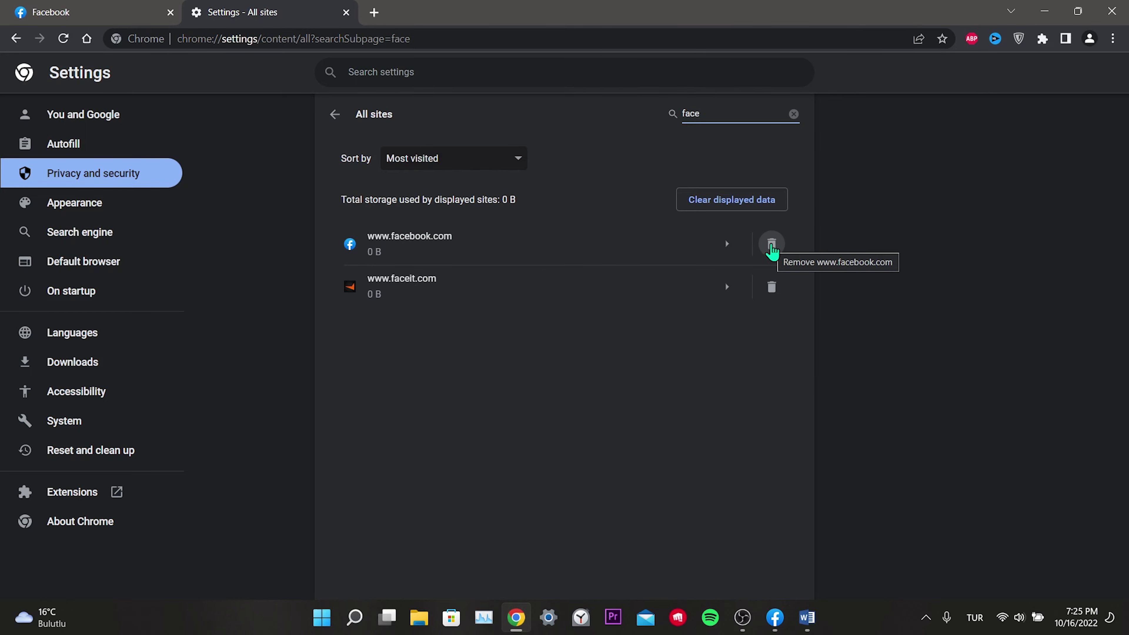
pyautogui.click(772, 244)
pyautogui.click(713, 382)
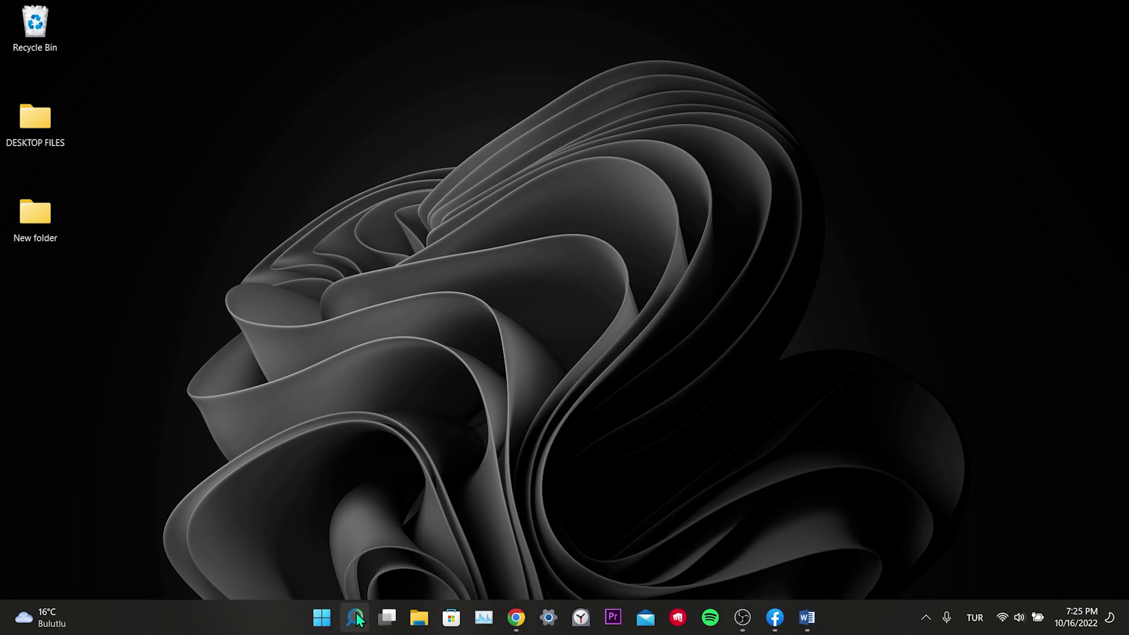
# Find the Facebook app through system search, open its app settings and allow it to always run in the background
pyautogui.click(356, 617)
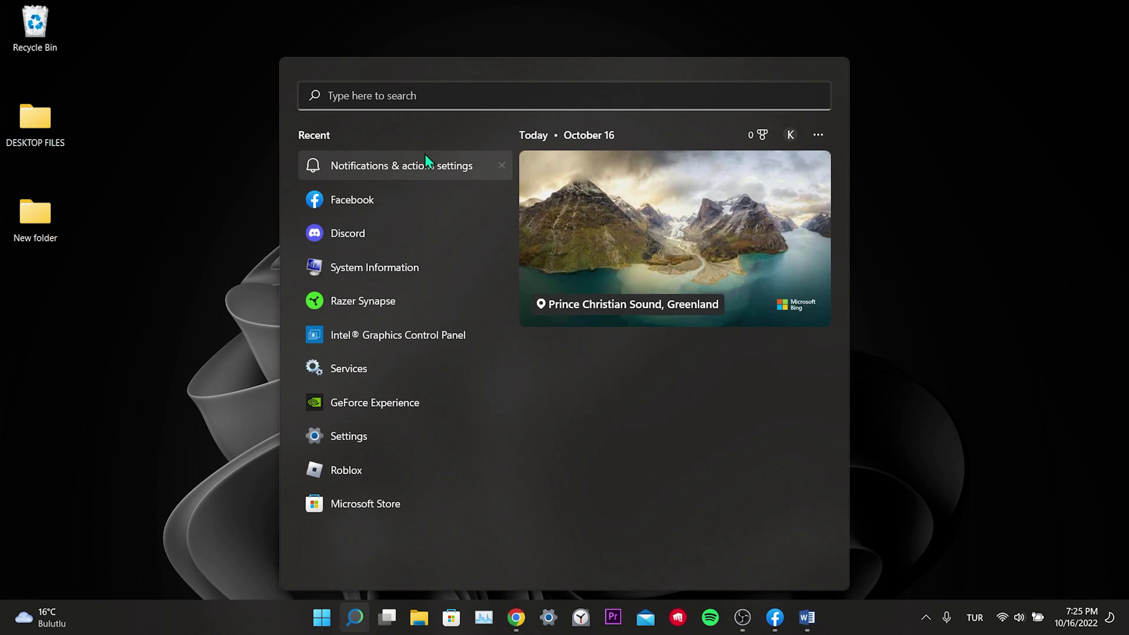
pyautogui.write('face')
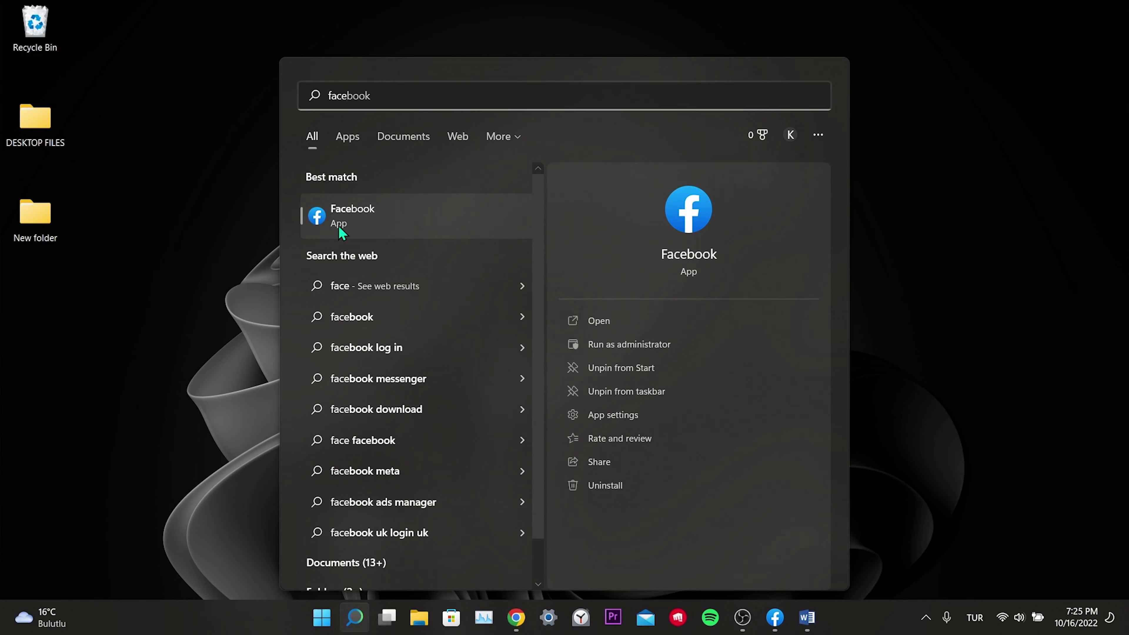
pyautogui.rightClick(375, 213)
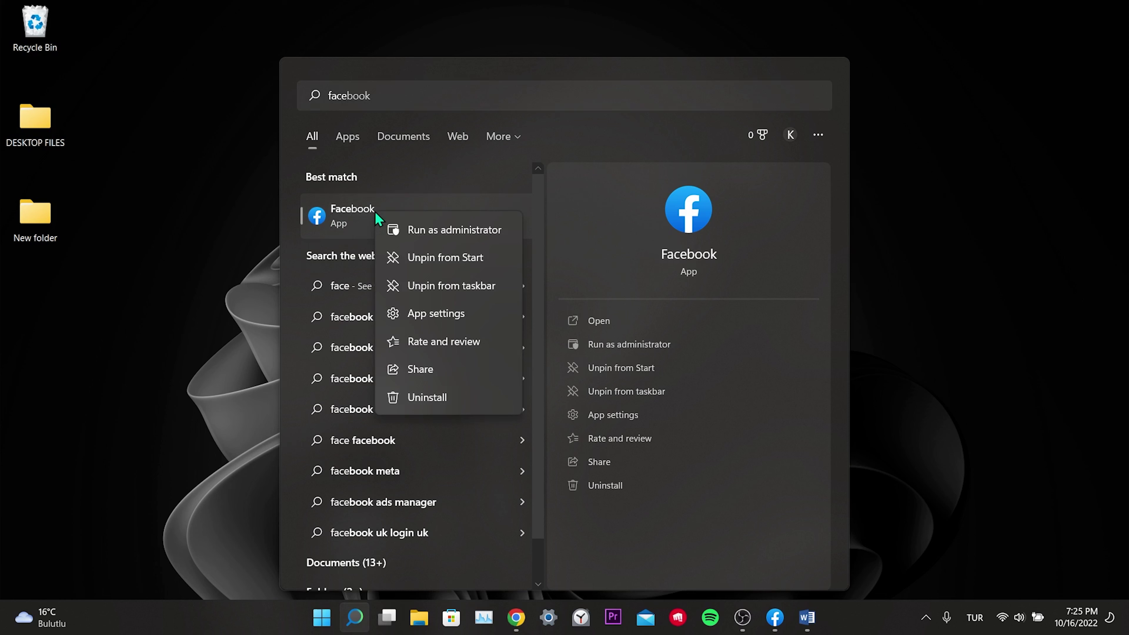
pyautogui.click(421, 314)
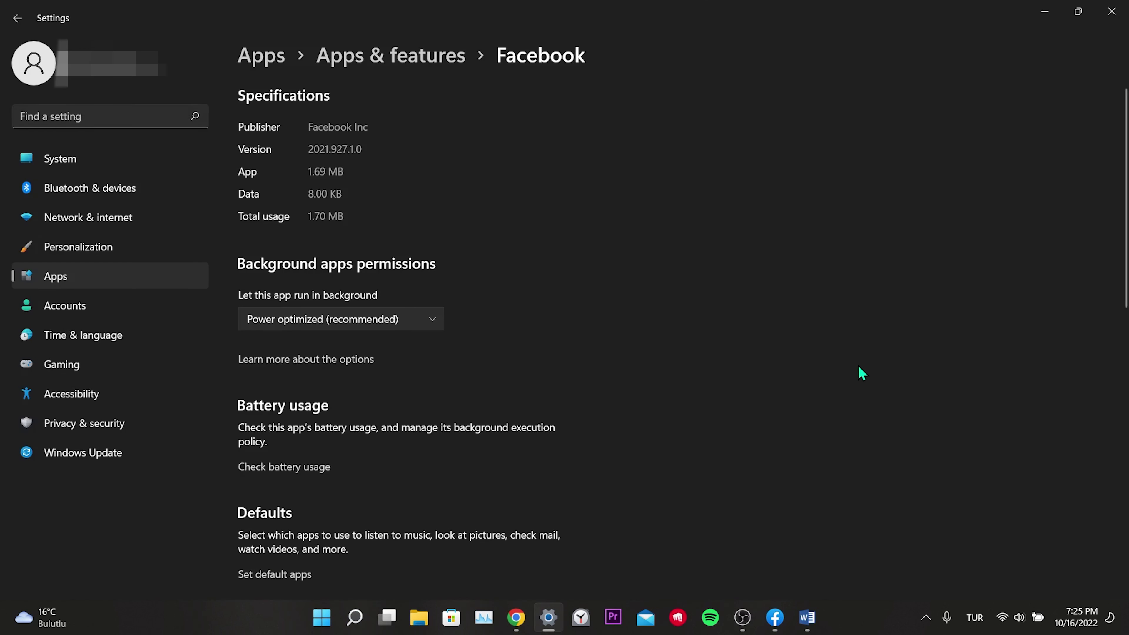
pyautogui.click(282, 324)
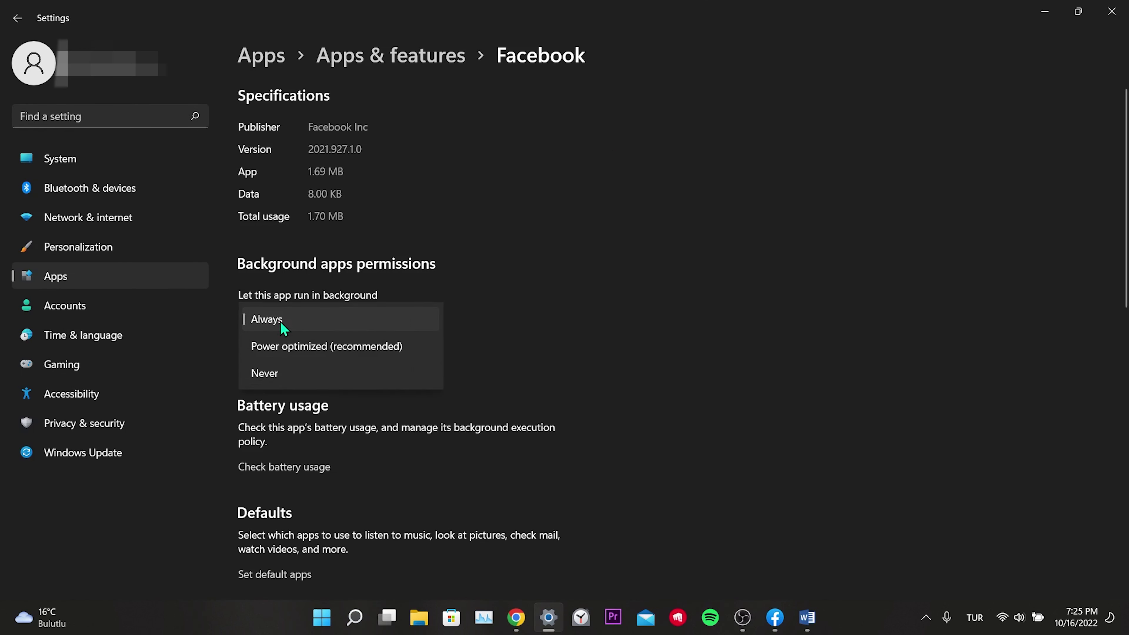
pyautogui.click(281, 323)
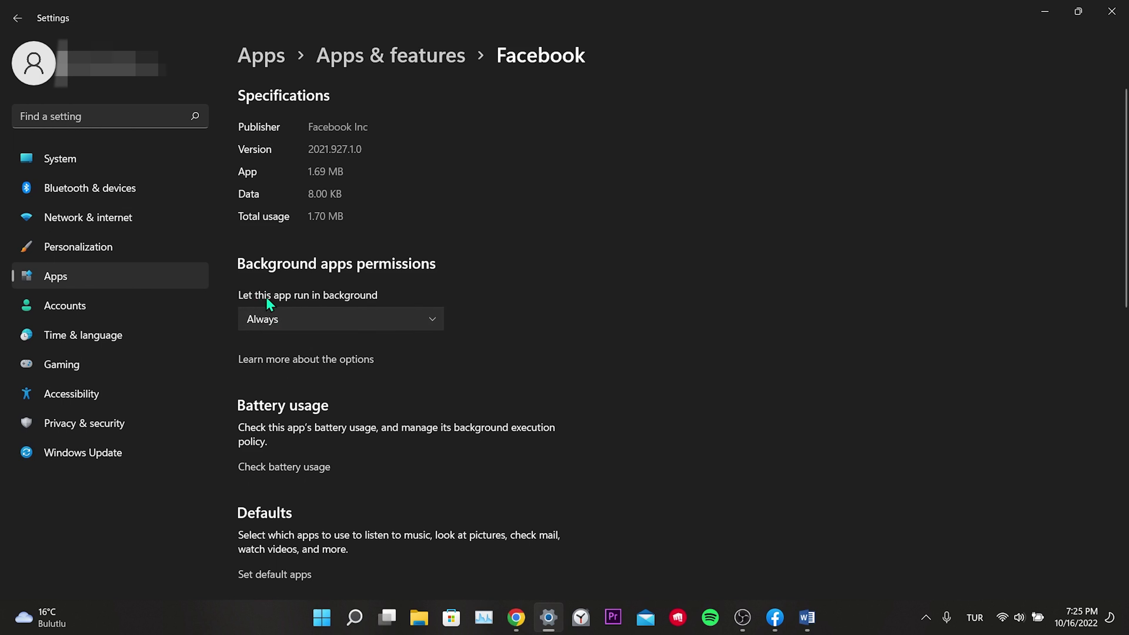
pyautogui.click(328, 319)
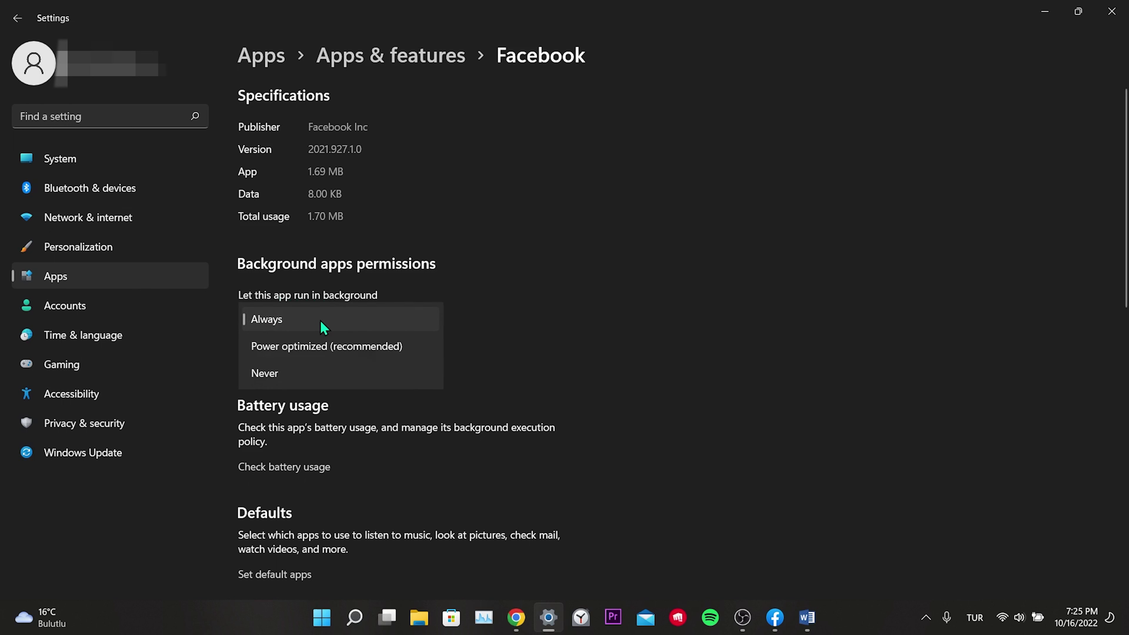
pyautogui.click(297, 327)
# Reset the Facebook app together with its data and minimize the Settings window
pyautogui.scroll(-8, 586, 339)
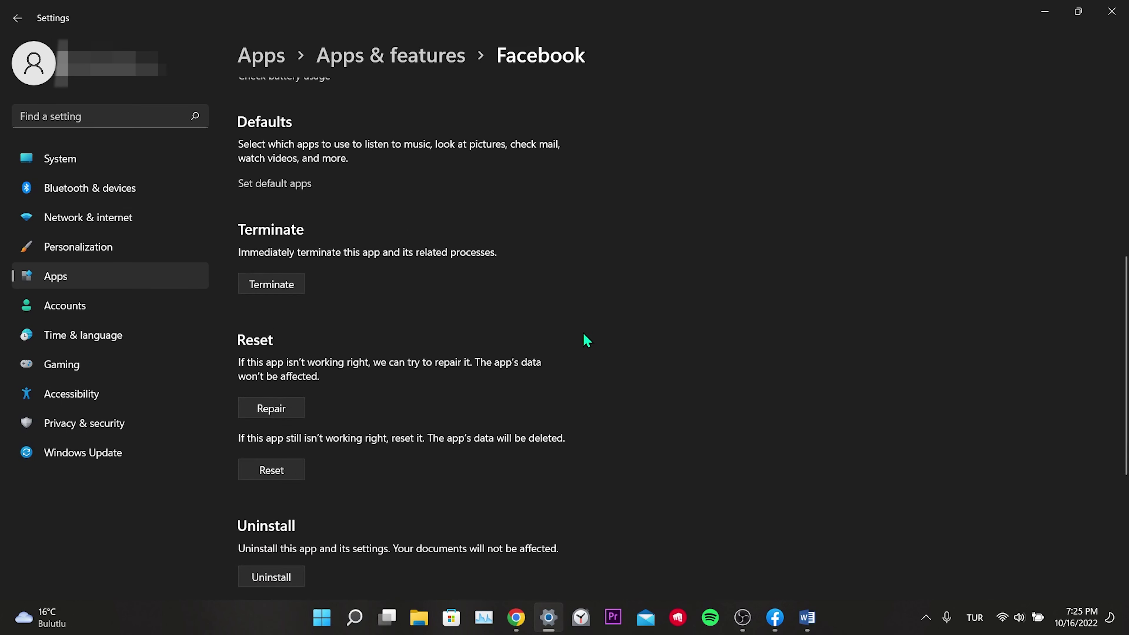
pyautogui.scroll(-3, 585, 339)
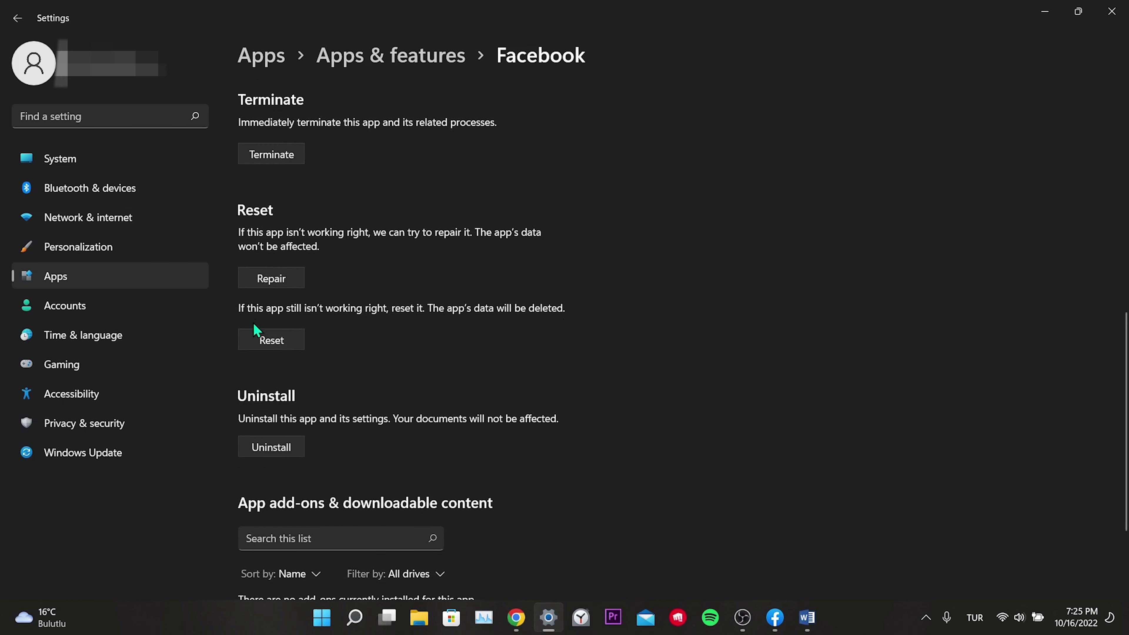
pyautogui.click(270, 344)
pyautogui.click(337, 304)
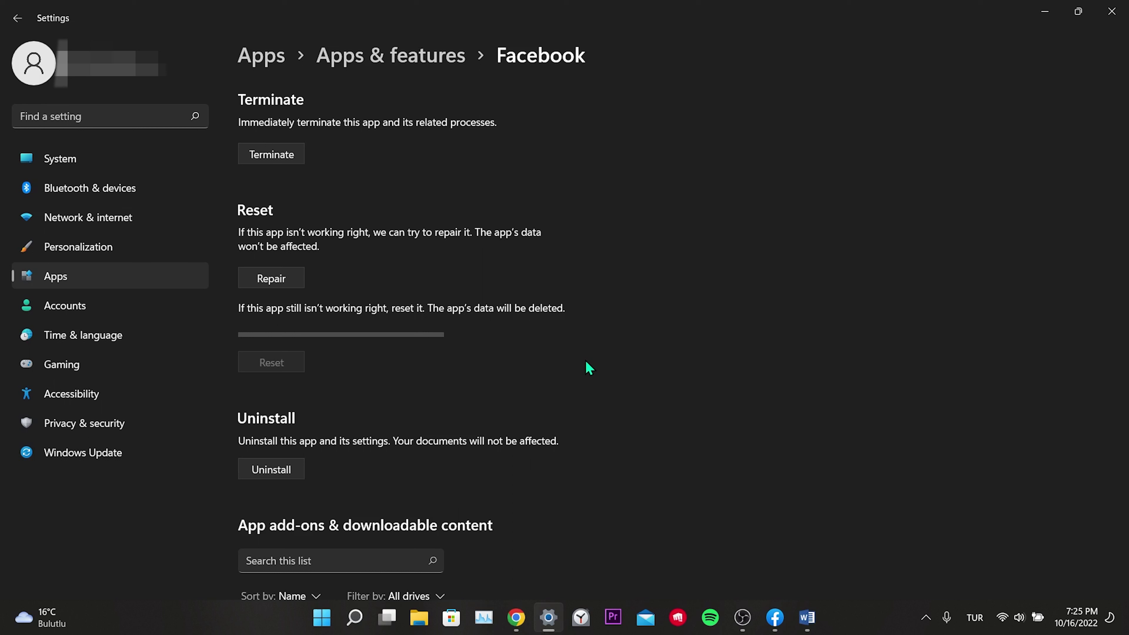
pyautogui.click(1045, 13)
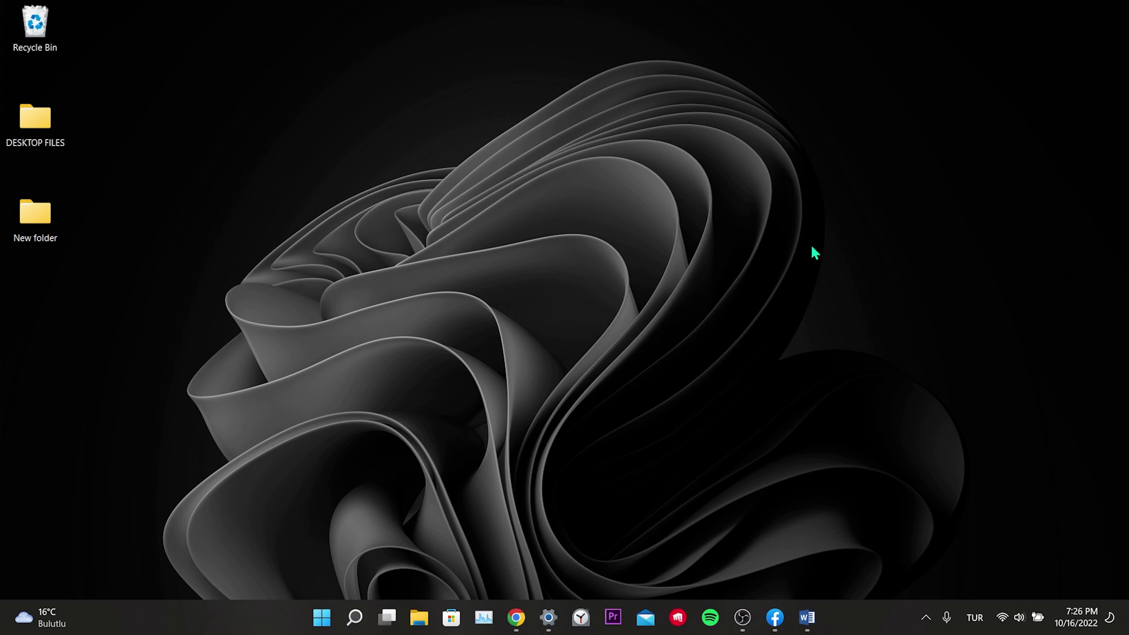
# Reopen the Facebook app's settings through system search and uninstall the app
pyautogui.click(354, 615)
pyautogui.write('face')
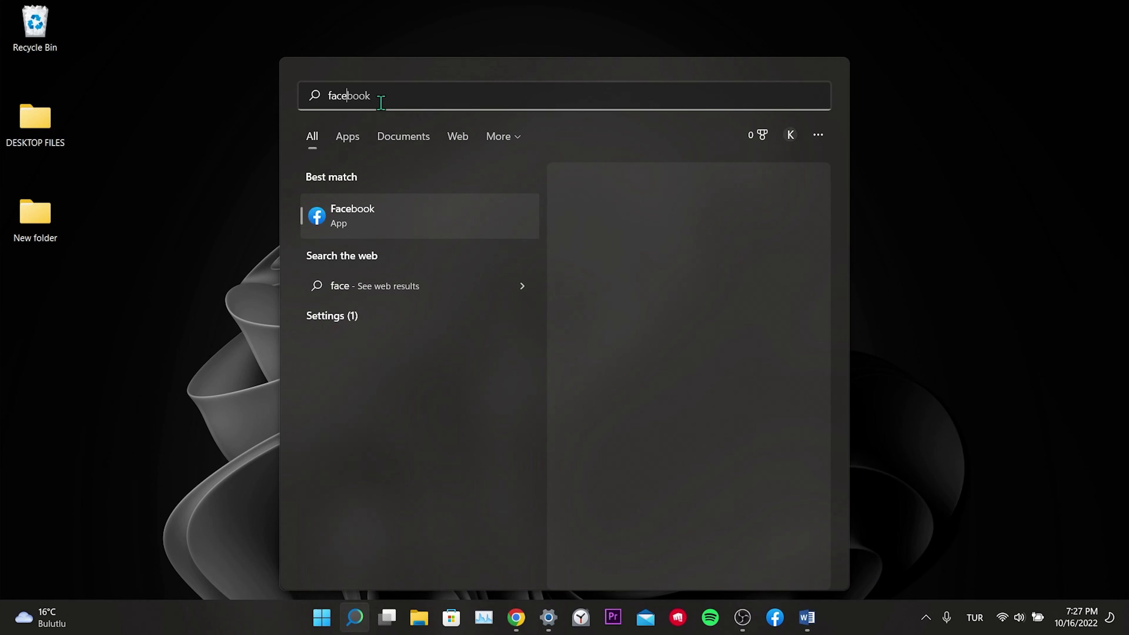
pyautogui.rightClick(381, 212)
pyautogui.click(422, 314)
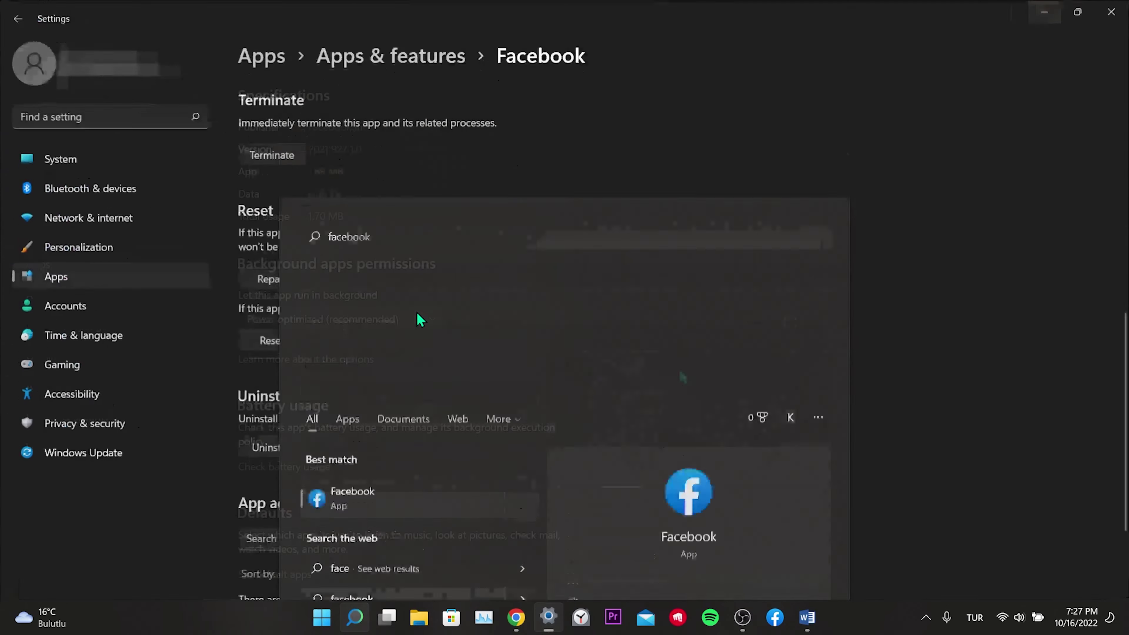
pyautogui.scroll(-2, 560, 323)
pyautogui.scroll(-3, 560, 321)
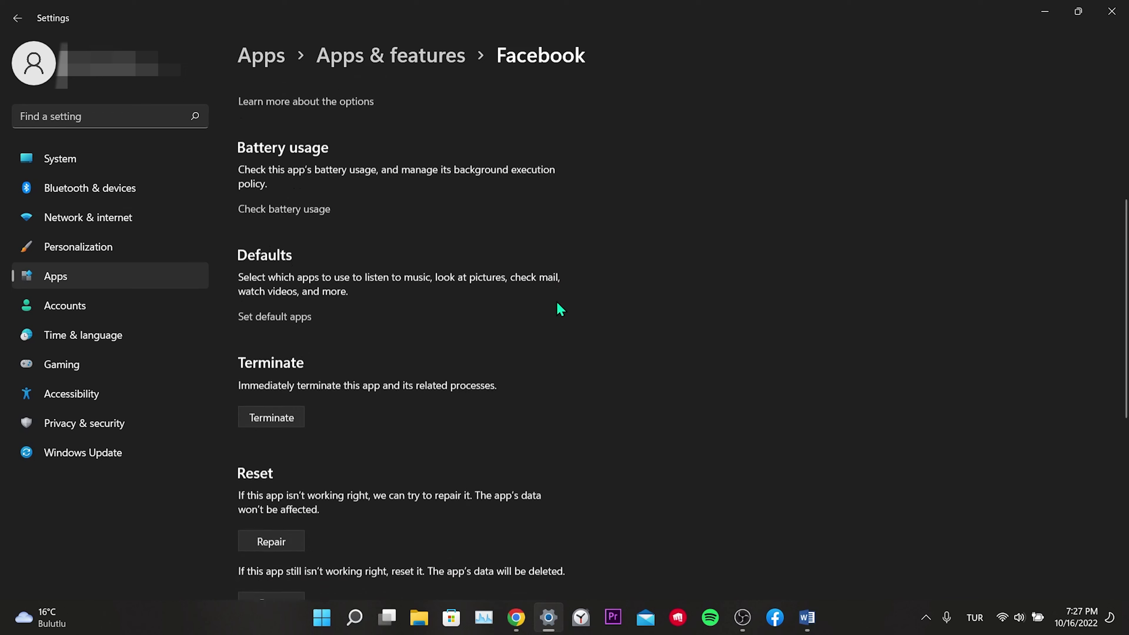
pyautogui.scroll(-5, 556, 296)
pyautogui.scroll(-1, 565, 249)
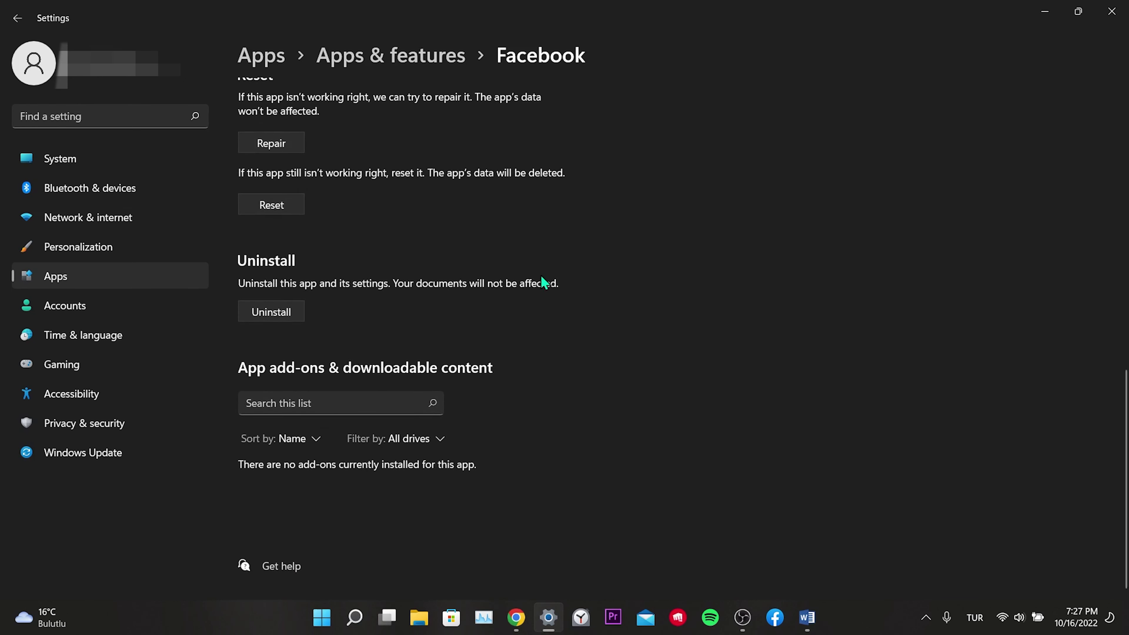
pyautogui.click(276, 314)
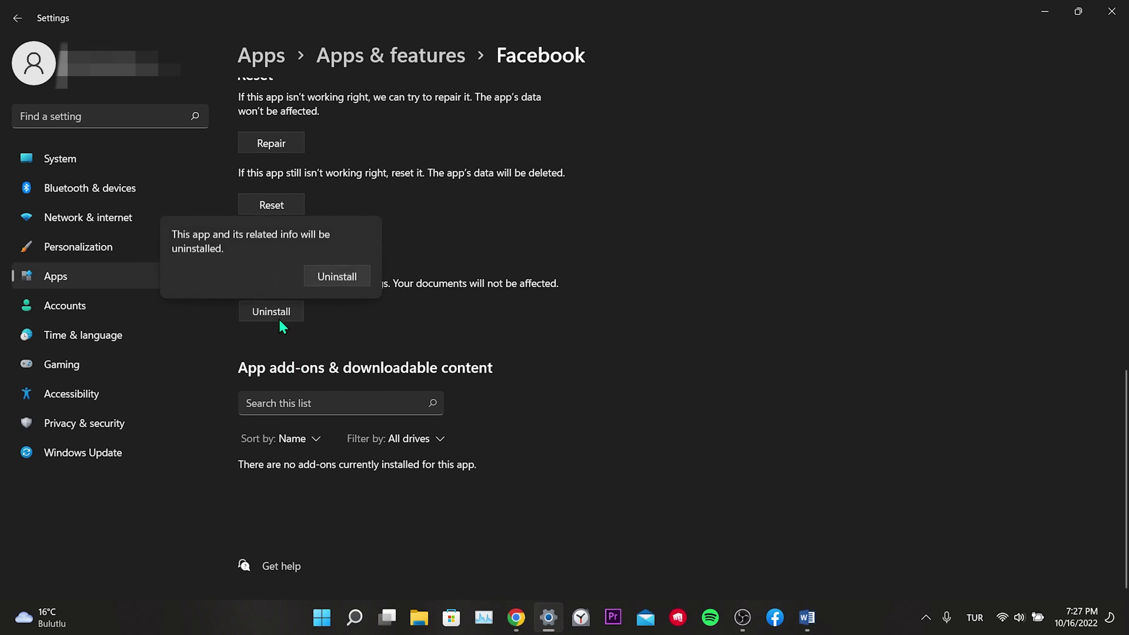
pyautogui.click(345, 280)
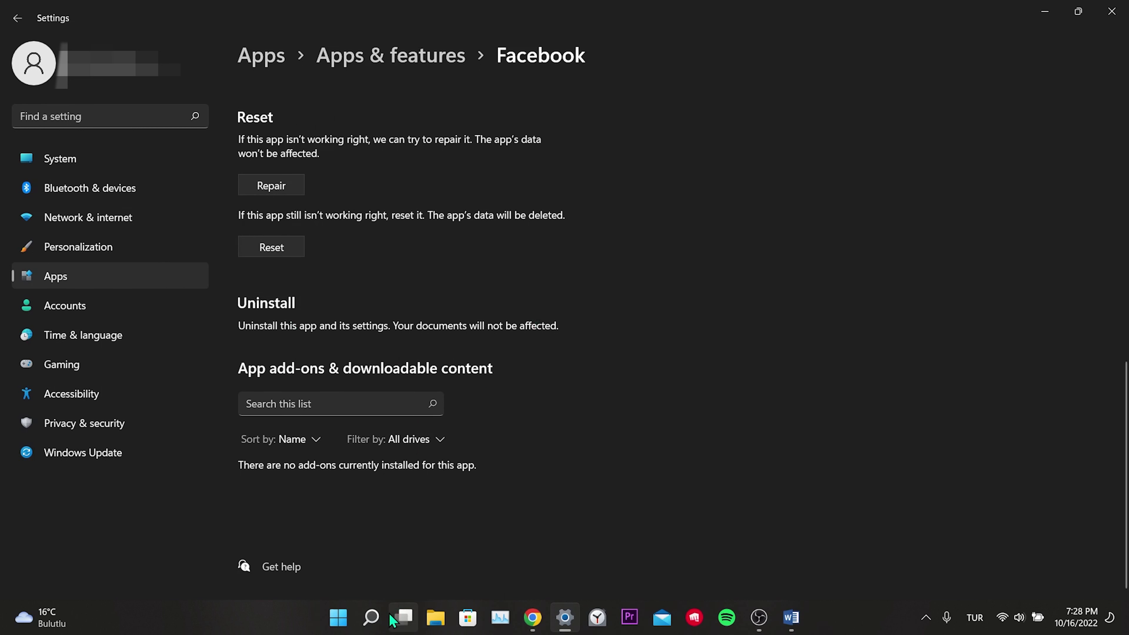
# Open Microsoft Store through system search, look up "facebook" and install the Facebook app again
pyautogui.click(371, 617)
pyautogui.write('store')
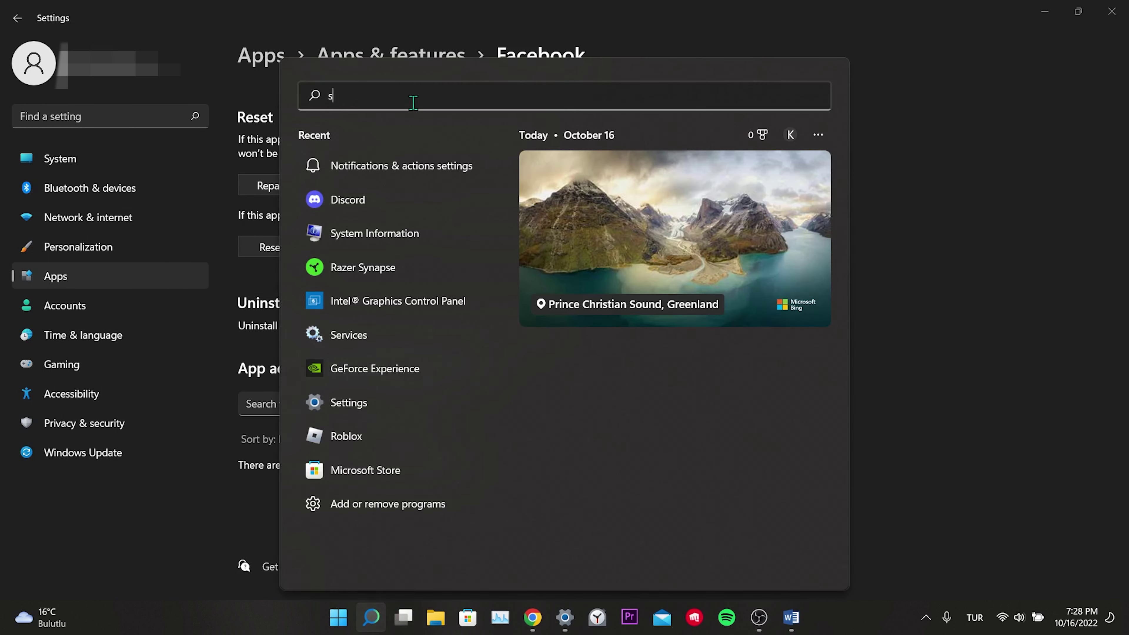
pyautogui.click(387, 240)
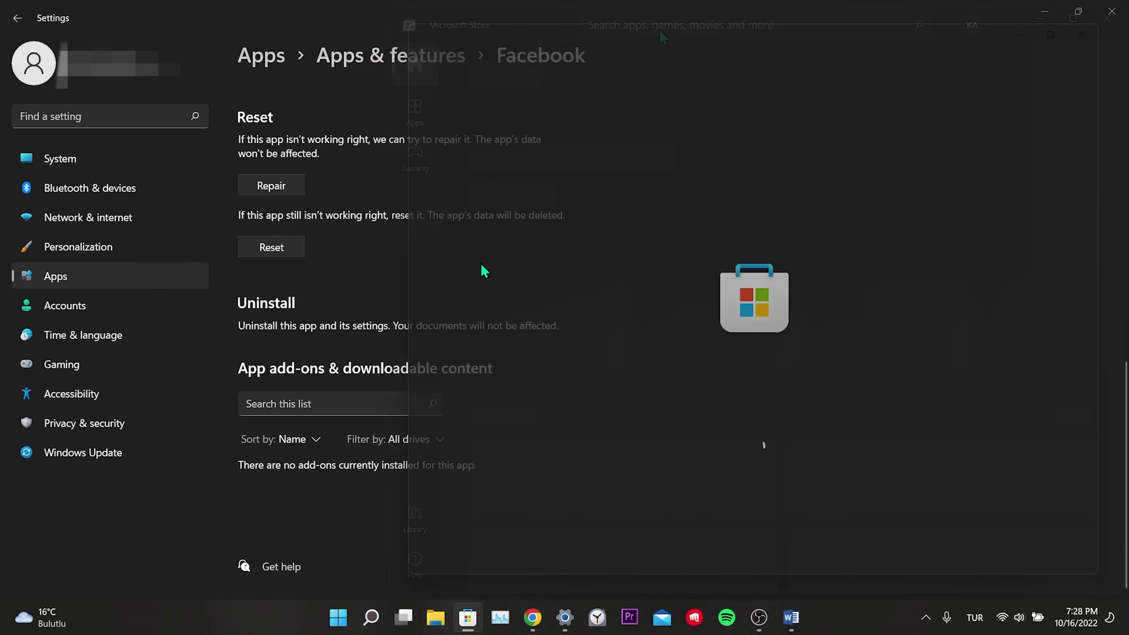
pyautogui.click(649, 25)
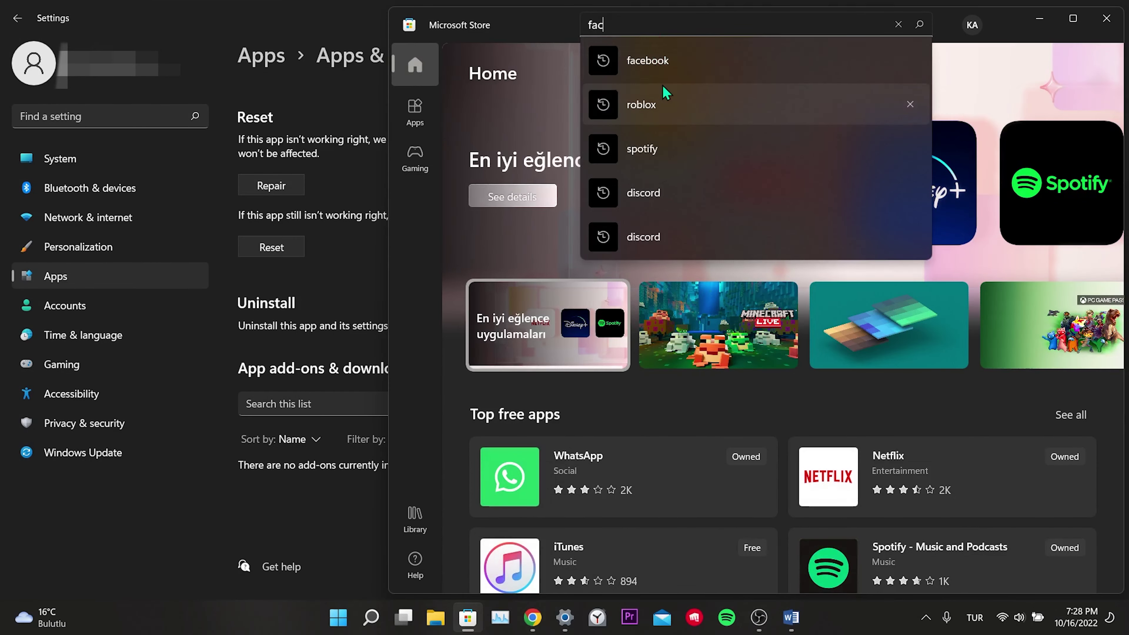
pyautogui.click(662, 68)
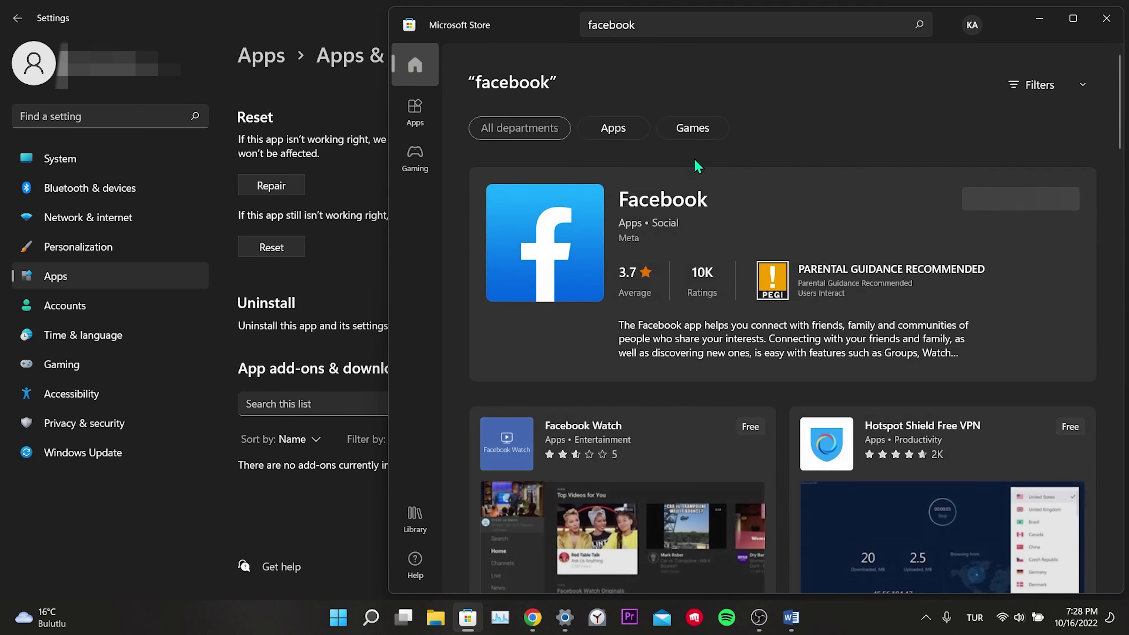
pyautogui.click(983, 201)
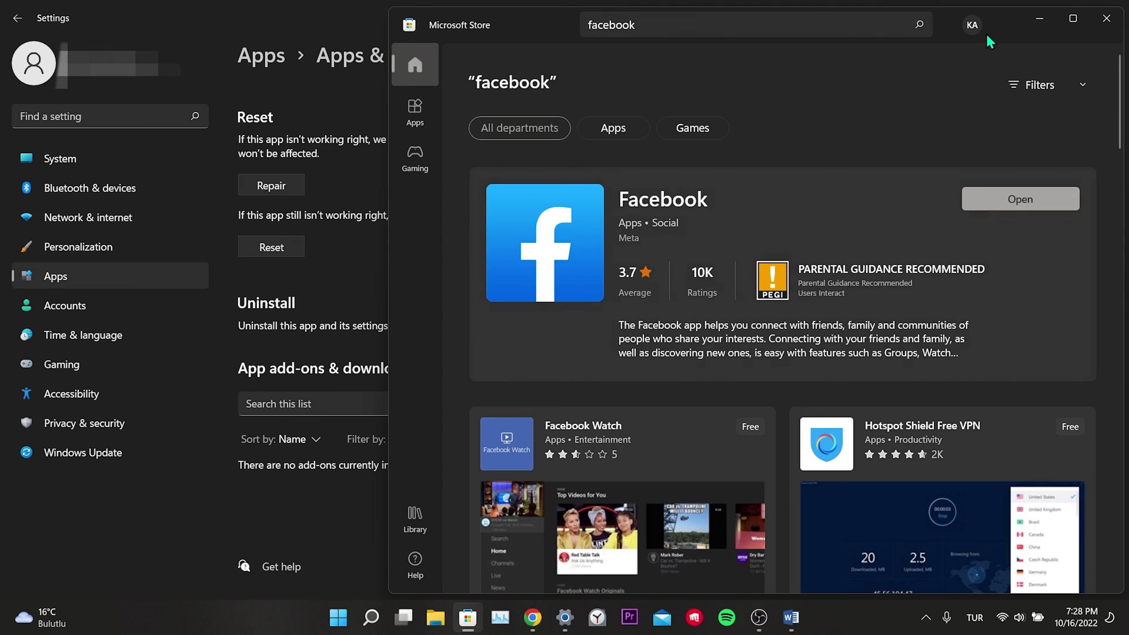
# Close Microsoft Store and Windows Settings and switch to the Facebook page in Chrome
pyautogui.click(1106, 18)
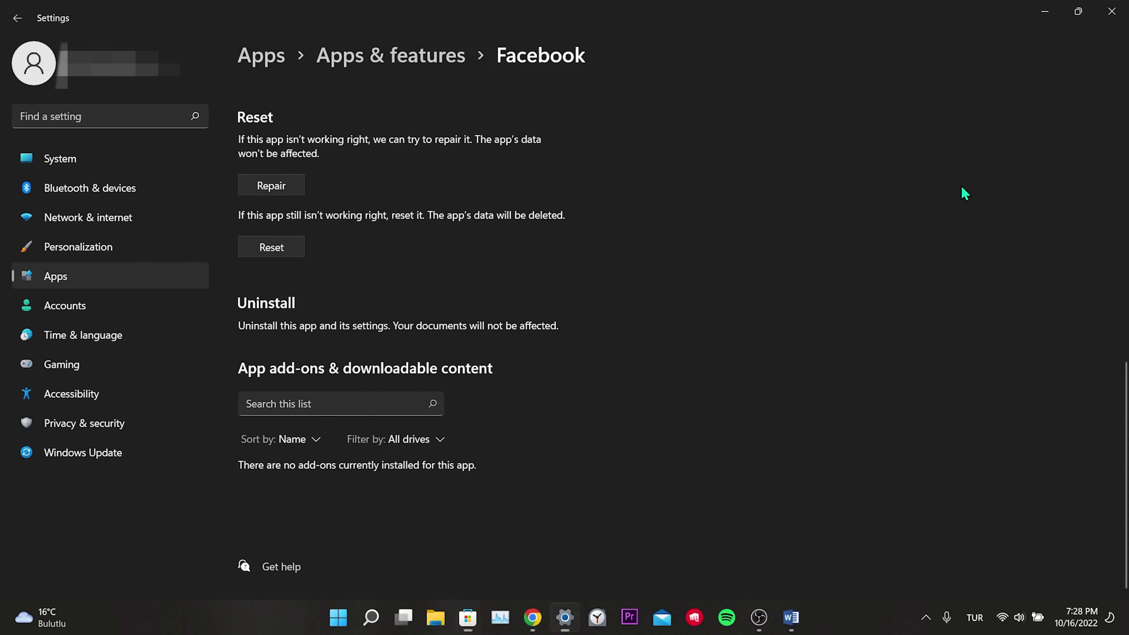
pyautogui.click(1109, 18)
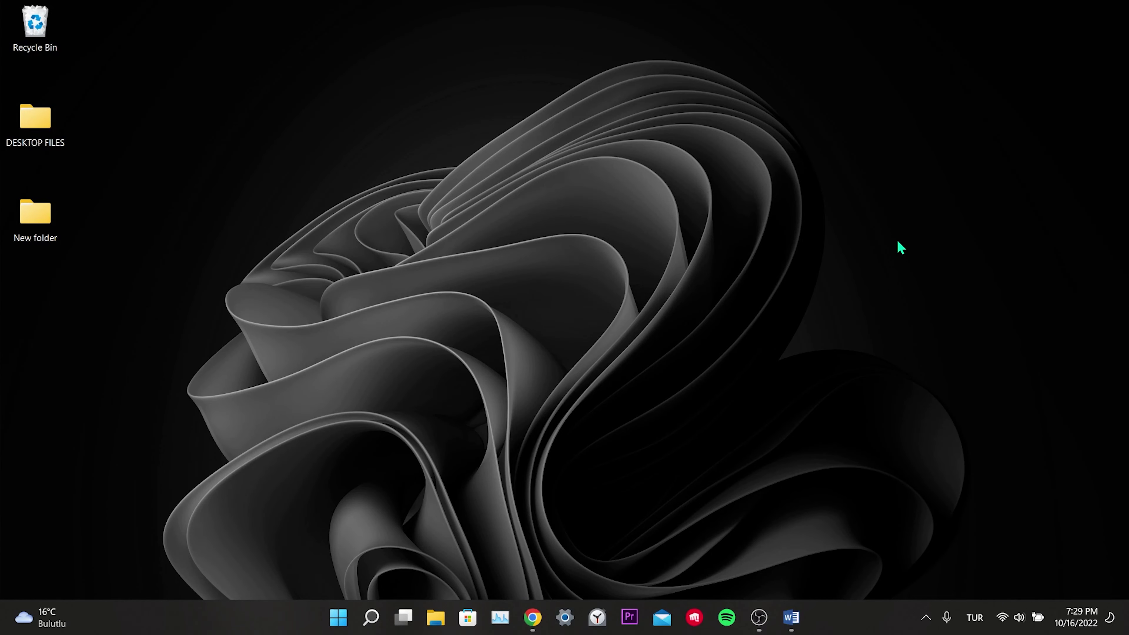
pyautogui.click(532, 617)
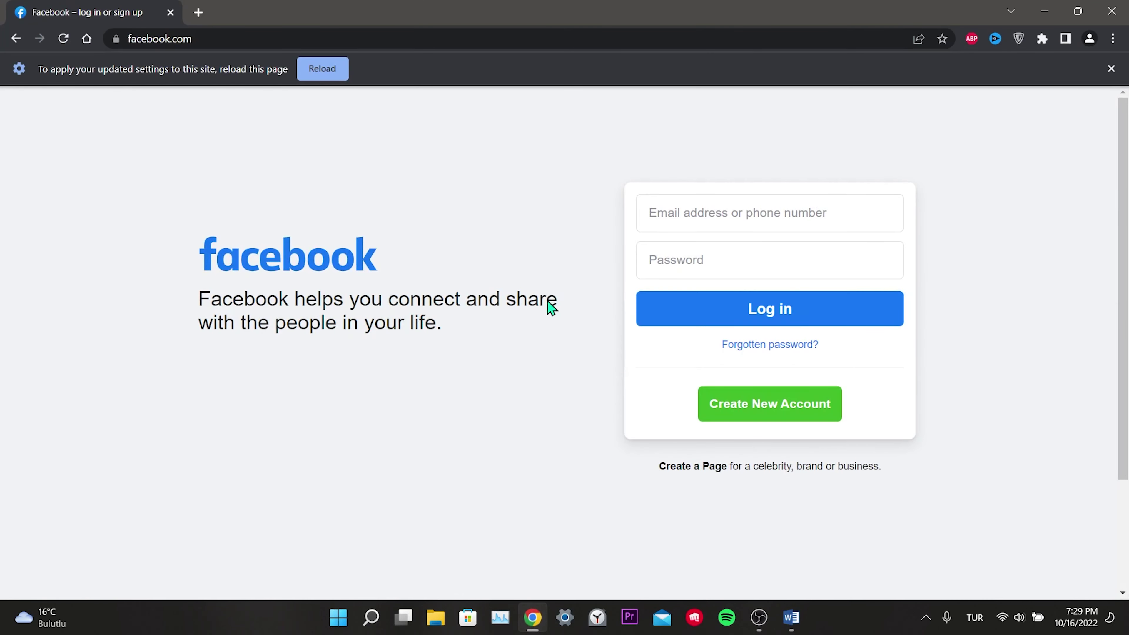